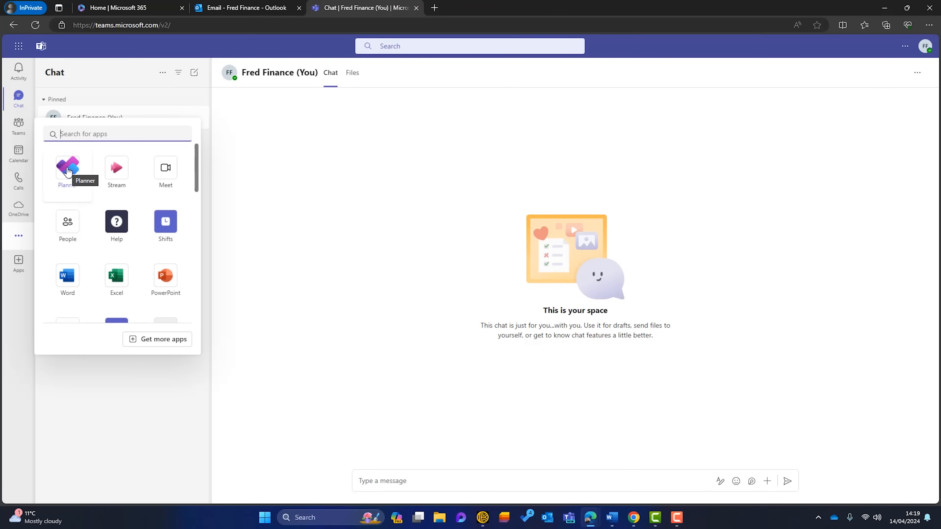
Search the Teams apps for "planner", open Planner, and pin it to the app bar
{"action": "type", "text": "planner"}
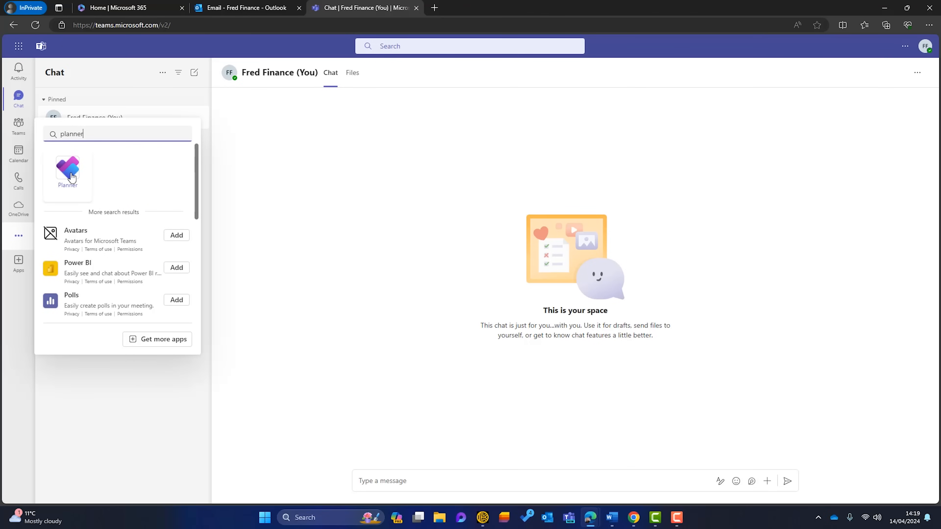
{"action": "left_click", "coordinate": [74, 159]}
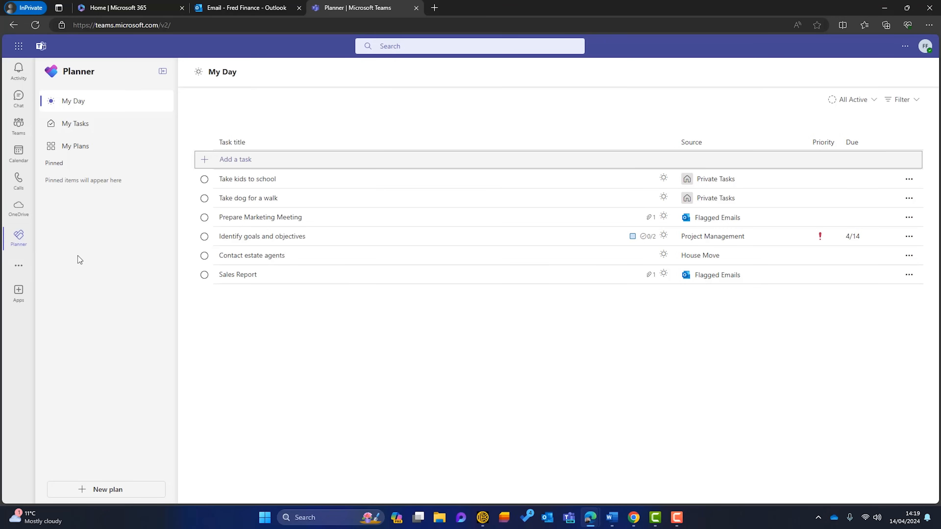
{"action": "right_click", "coordinate": [19, 243]}
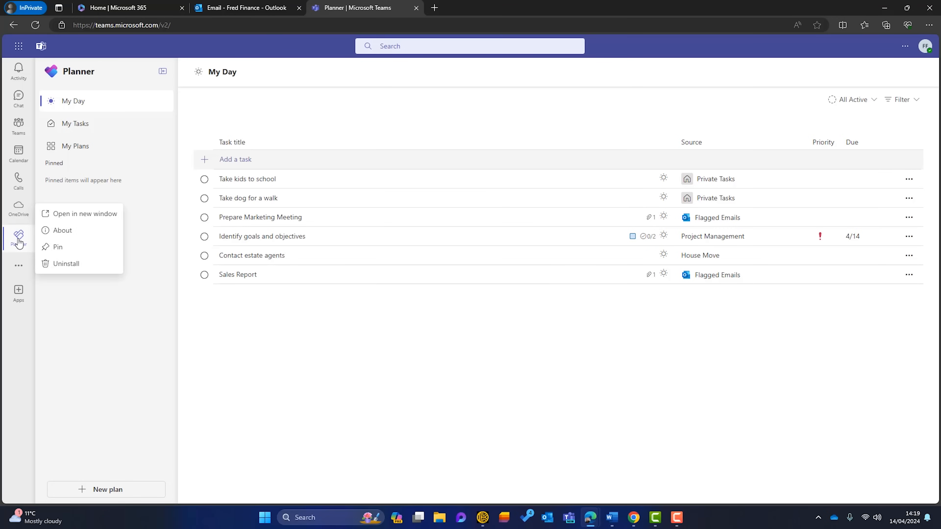
{"action": "left_click", "coordinate": [70, 253]}
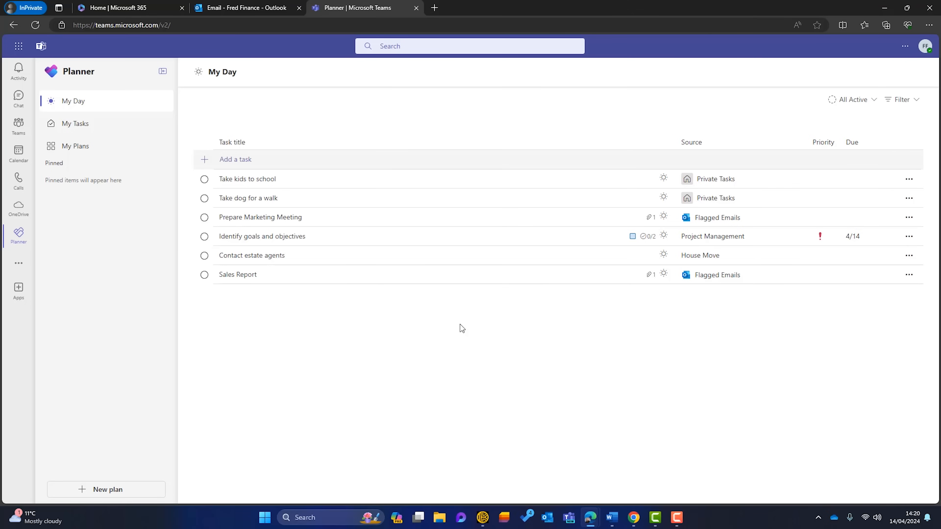
Check the options for the "Take kids to school" task in My Day, and display all tasks in My Tasks
{"action": "left_click", "coordinate": [909, 180]}
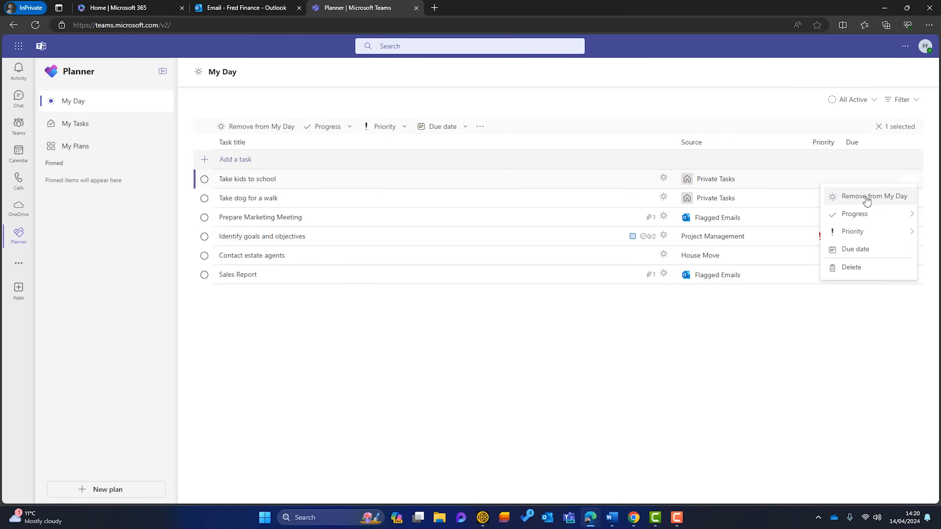
{"action": "left_click", "coordinate": [878, 128]}
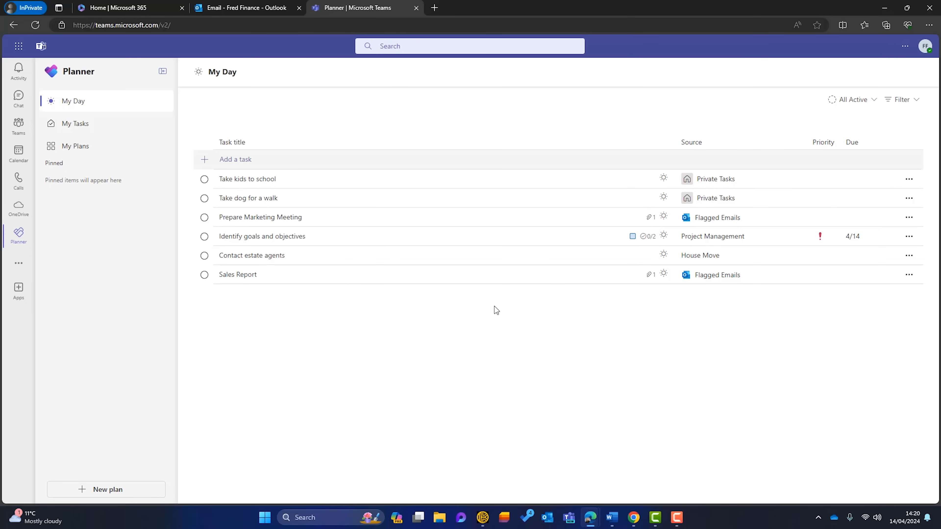
{"action": "left_click", "coordinate": [104, 130]}
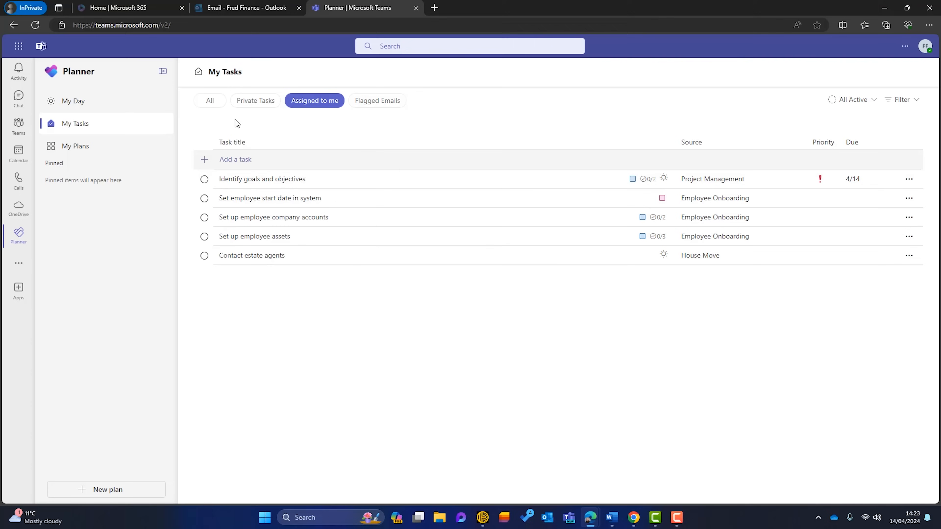
{"action": "left_click", "coordinate": [206, 101]}
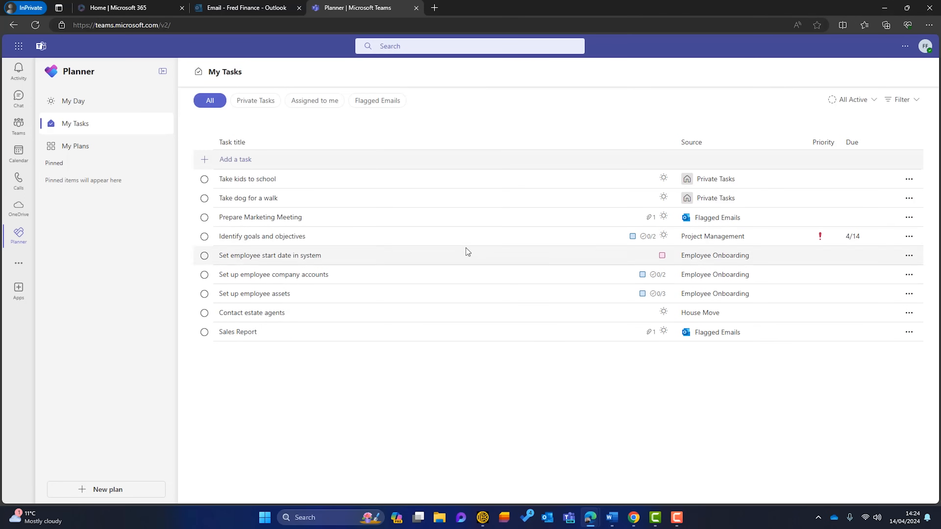
Add a private task named "Do food shopping" in My Tasks
{"action": "left_click", "coordinate": [255, 102]}
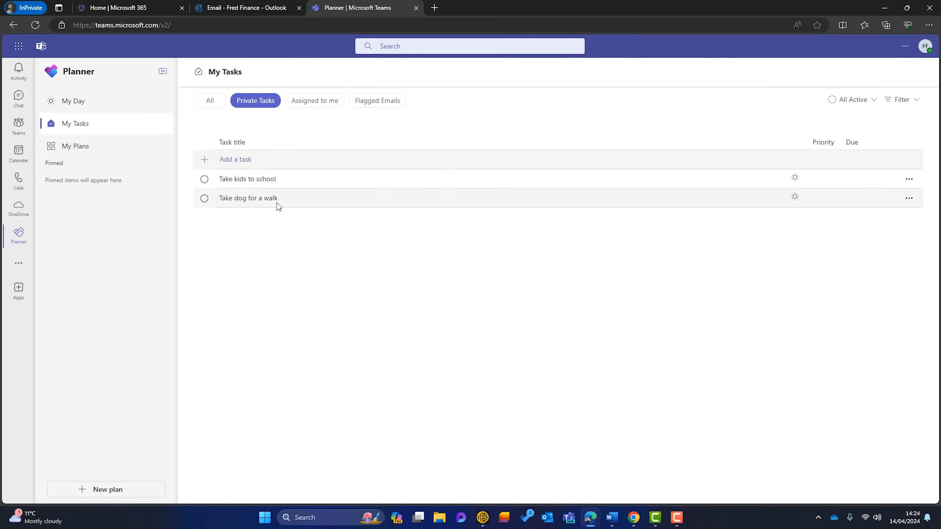
{"action": "left_click", "coordinate": [268, 161]}
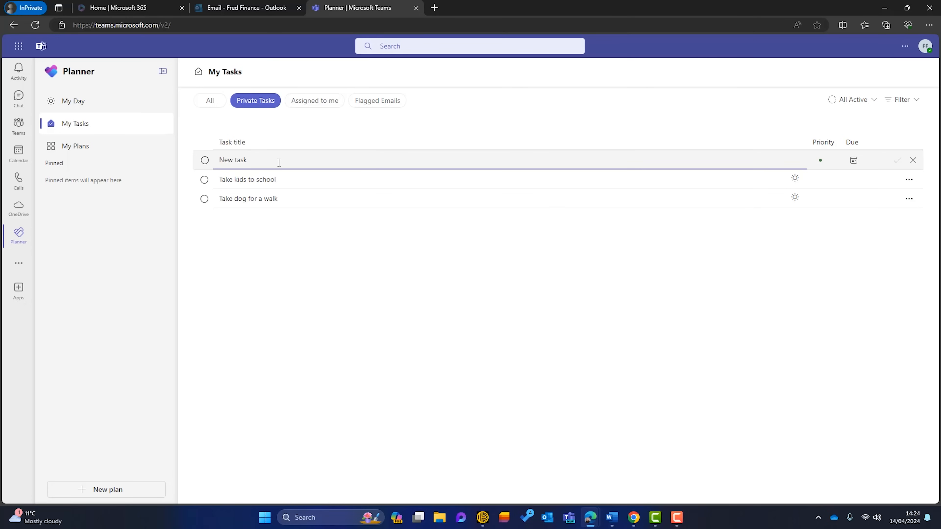
Review My Tasks by showing all tasks, those assigned to me, and those from flagged emails
{"action": "left_click", "coordinate": [211, 101]}
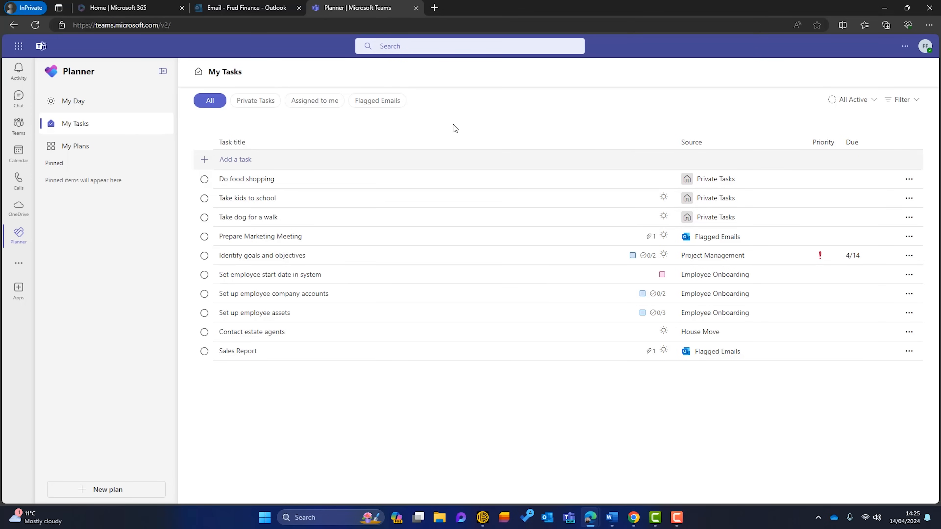
{"action": "left_click", "coordinate": [320, 104]}
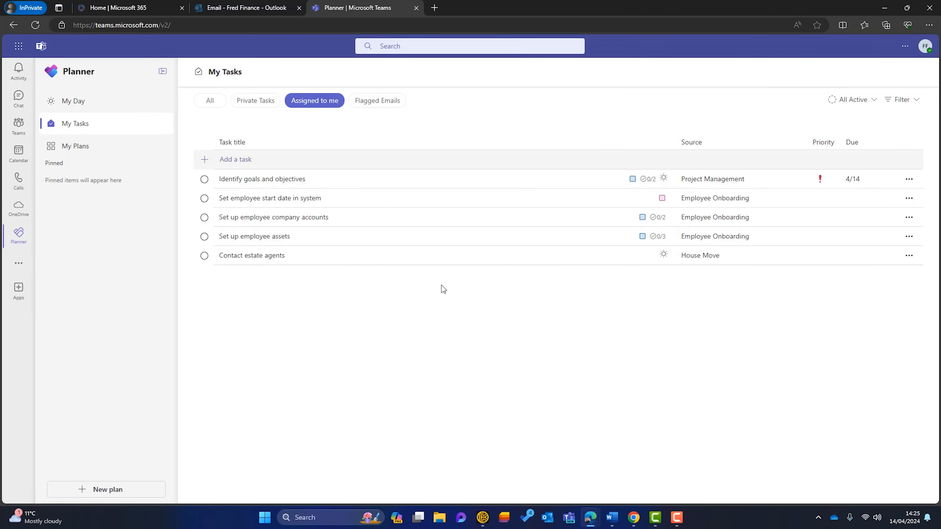
{"action": "left_click", "coordinate": [384, 105]}
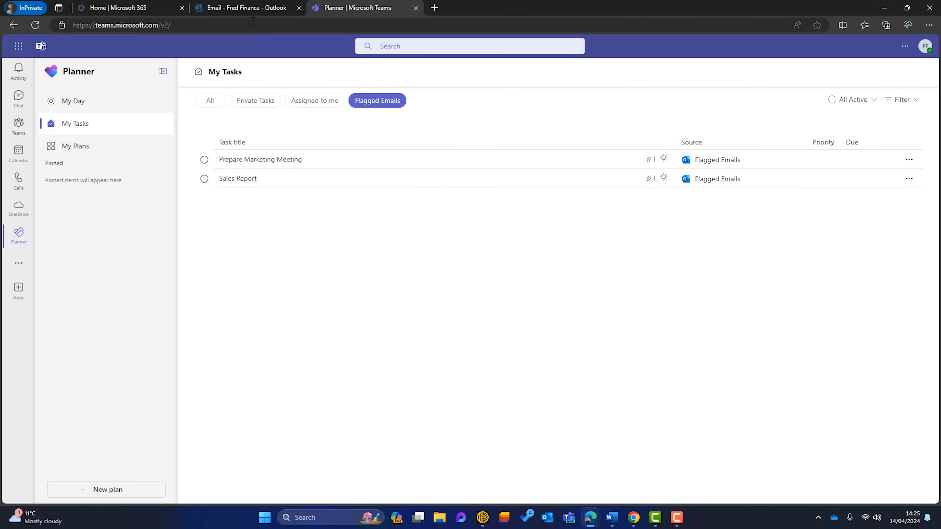
Switch to Outlook and flag the "Book a Restaurant" email in the inbox
{"action": "left_click", "coordinate": [250, 9]}
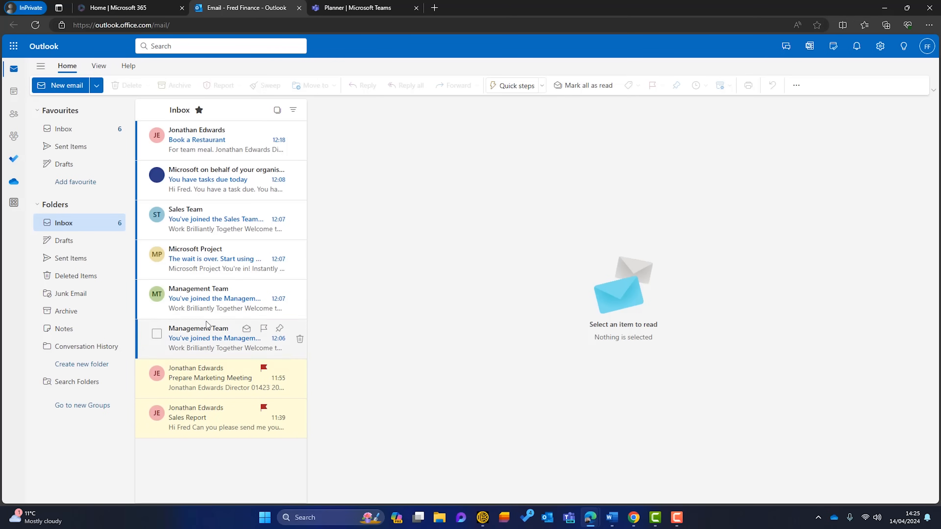
{"action": "left_click", "coordinate": [182, 140]}
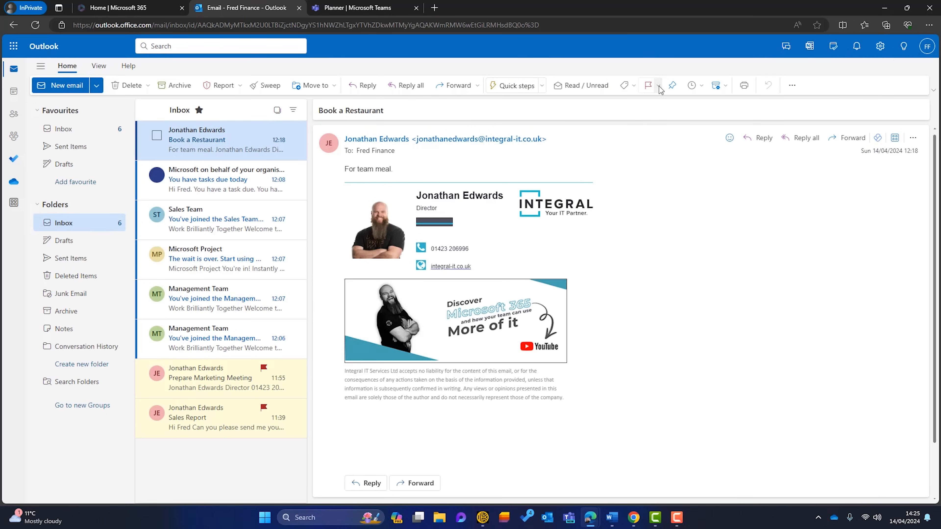
{"action": "left_click", "coordinate": [649, 86]}
Switch back to Planner in Teams and refresh the list of tasks from flagged emails
{"action": "left_click", "coordinate": [367, 7]}
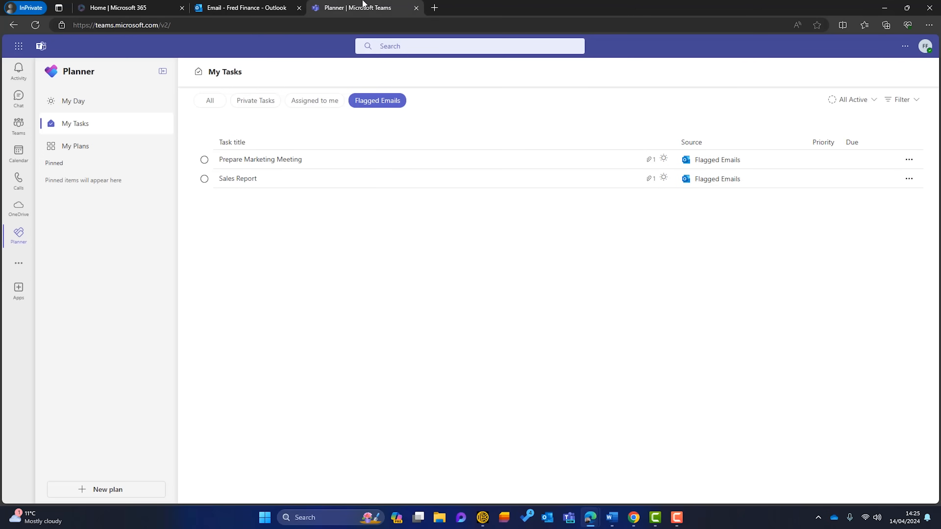
{"action": "left_click", "coordinate": [324, 106]}
{"action": "left_click", "coordinate": [374, 99]}
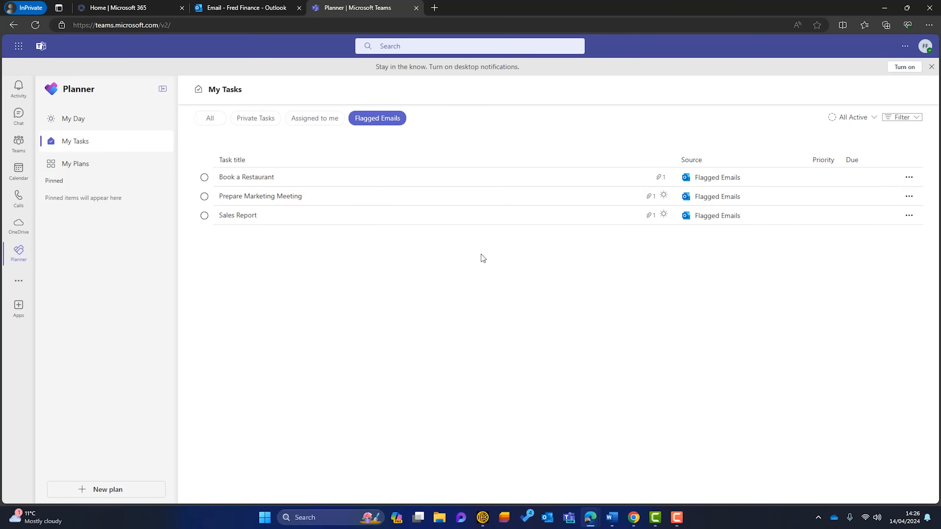
View the "Book a Restaurant" task's details and its attached email, and close both
{"action": "left_click", "coordinate": [263, 183]}
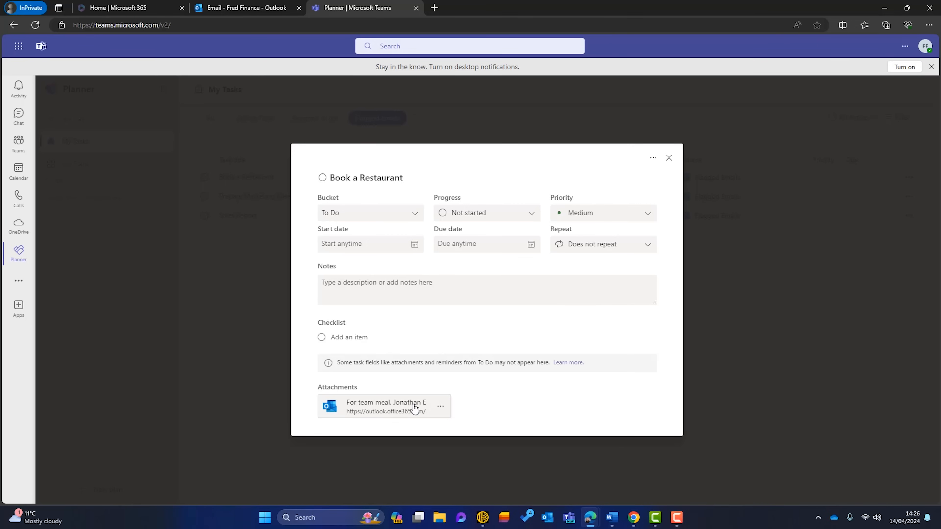
{"action": "left_click", "coordinate": [380, 405]}
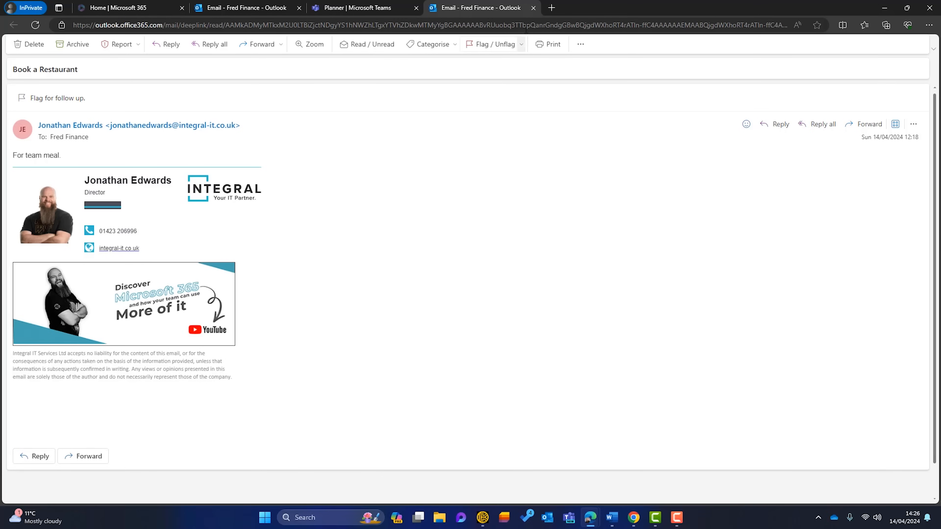
{"action": "left_click", "coordinate": [533, 7]}
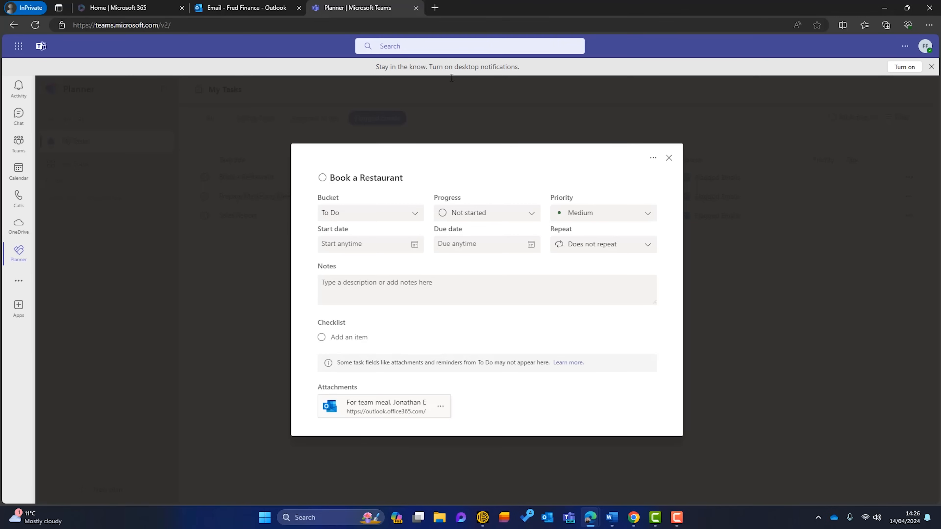
{"action": "left_click", "coordinate": [668, 157]}
Show all tasks and examine the progress, priority, repeat and notes fields of the "Do food shopping" task
{"action": "left_click", "coordinate": [209, 119]}
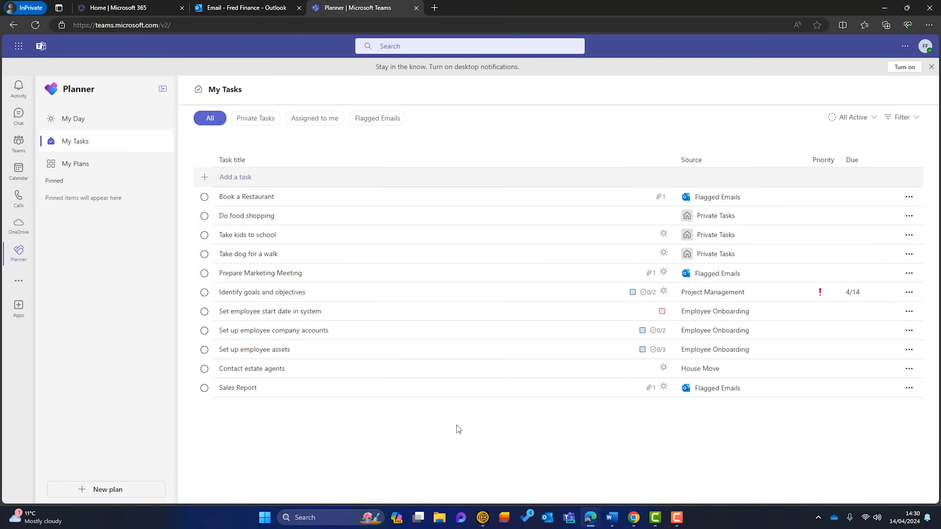
{"action": "left_click", "coordinate": [255, 218]}
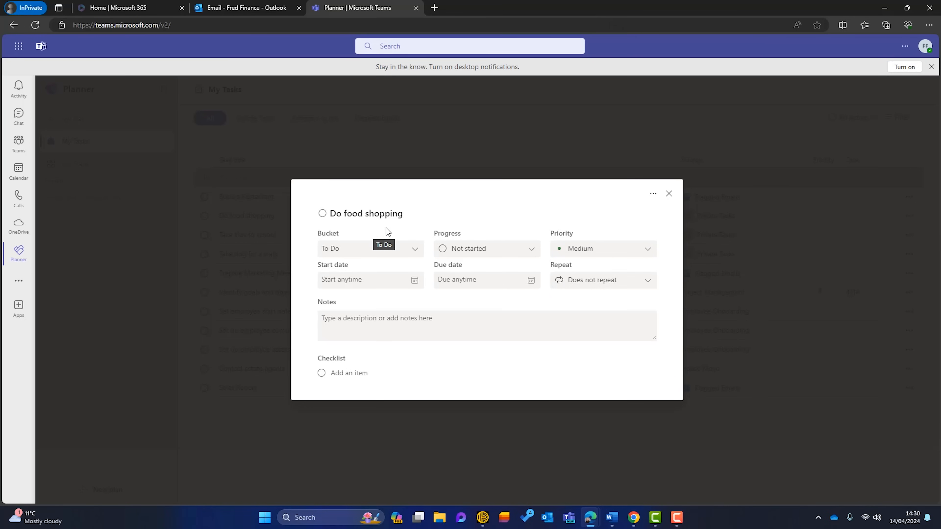
{"action": "left_click", "coordinate": [529, 249]}
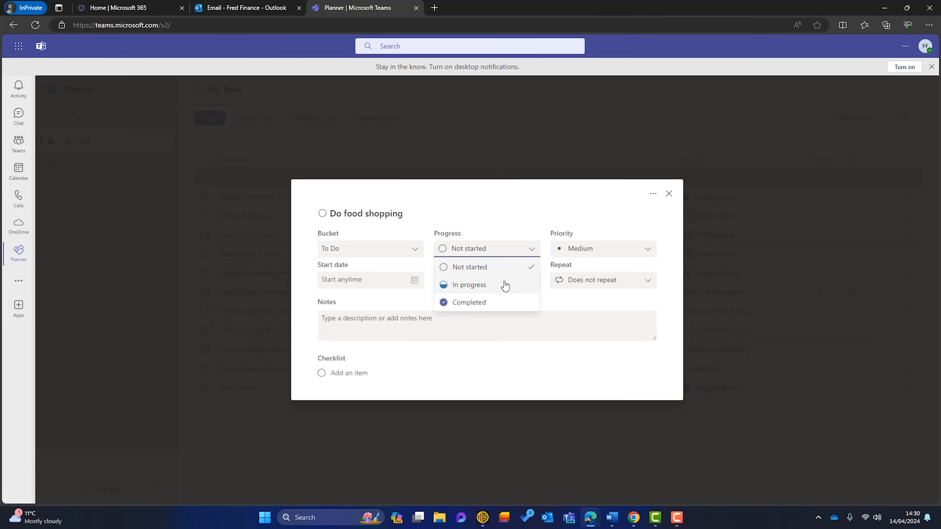
{"action": "left_click", "coordinate": [491, 206]}
{"action": "left_click", "coordinate": [631, 256]}
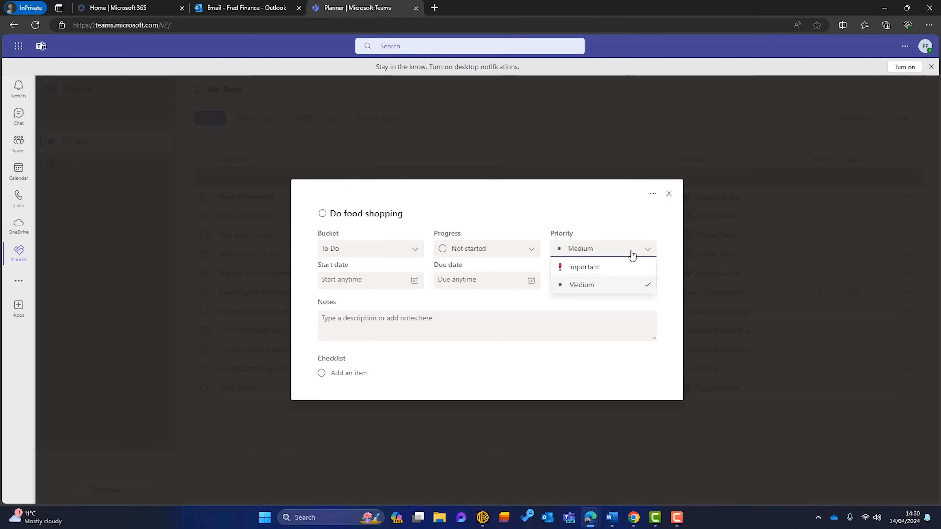
{"action": "left_click", "coordinate": [604, 199]}
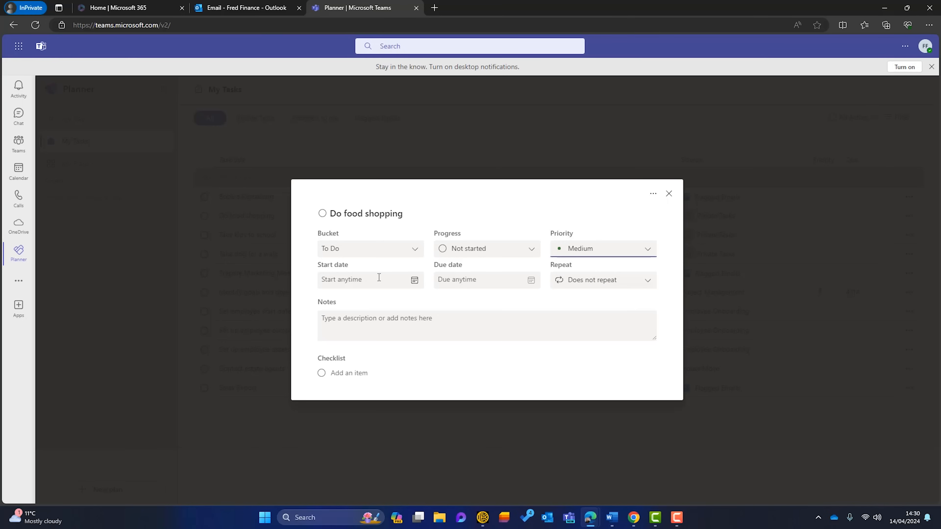
{"action": "left_click", "coordinate": [623, 284]}
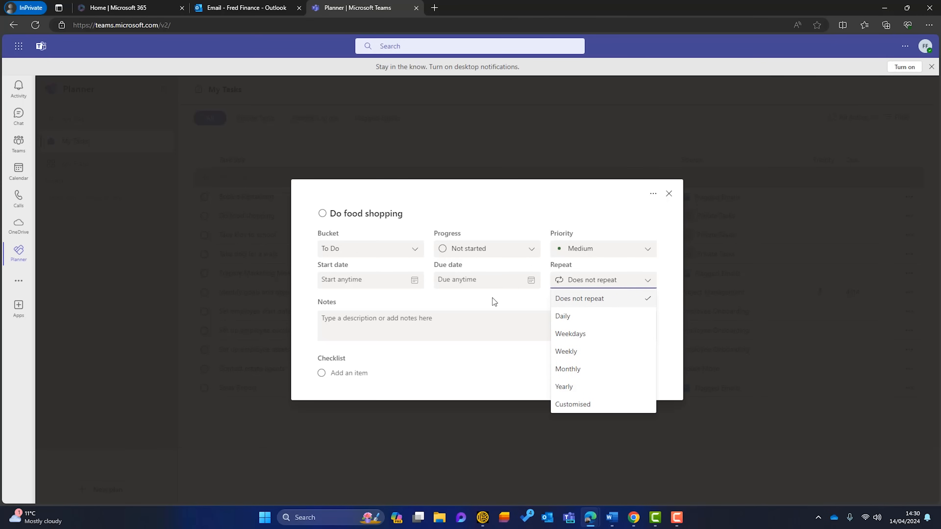
{"action": "left_click", "coordinate": [444, 326]}
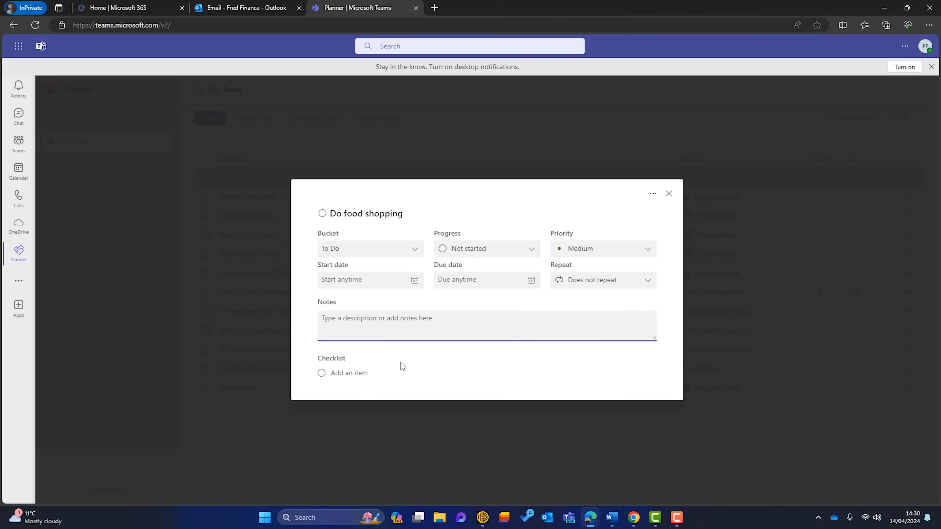
Add the checklist items "Buy meat" and "Buy milk" to "Do food shopping", and mark the task as completed
{"action": "left_click", "coordinate": [384, 371]}
{"action": "type", "text": "Buy meat"}
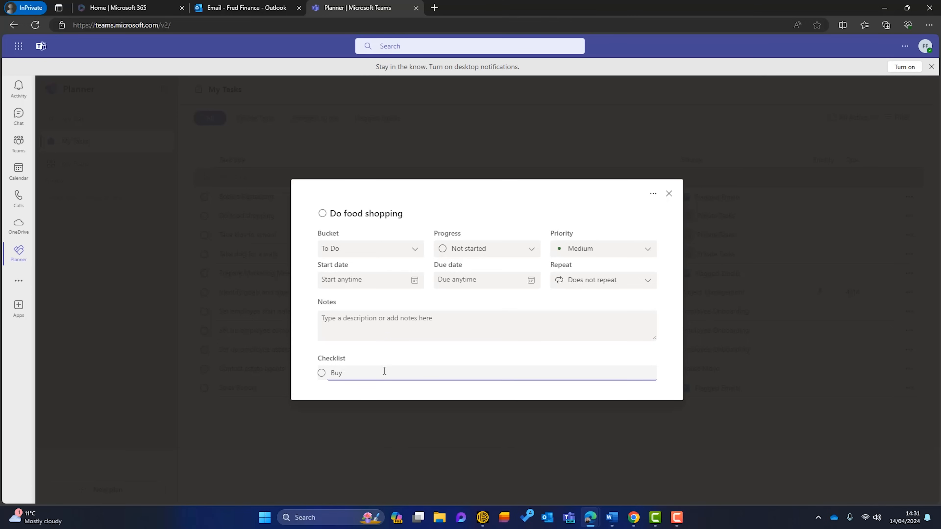
{"action": "key", "text": "Return"}
{"action": "type", "text": "Buy milk"}
{"action": "key", "text": "Return"}
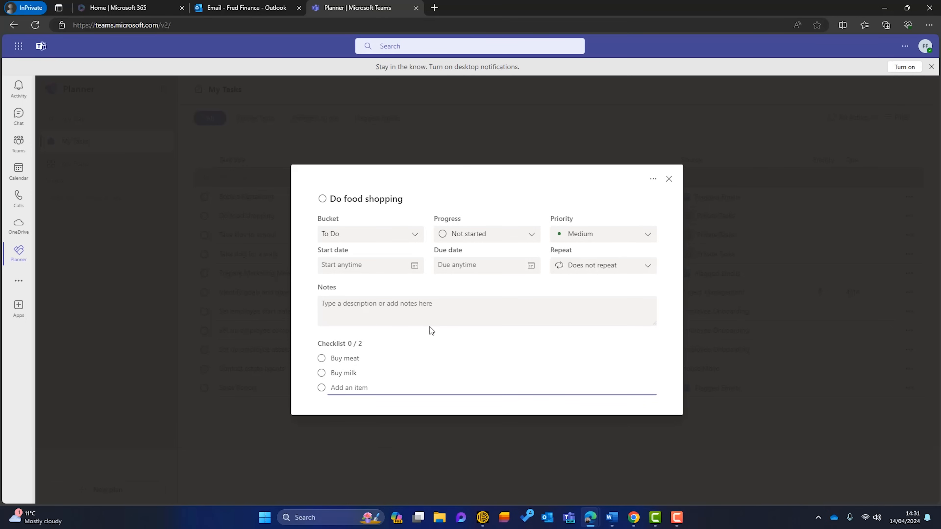
{"action": "left_click", "coordinate": [669, 181]}
{"action": "left_click", "coordinate": [205, 216]}
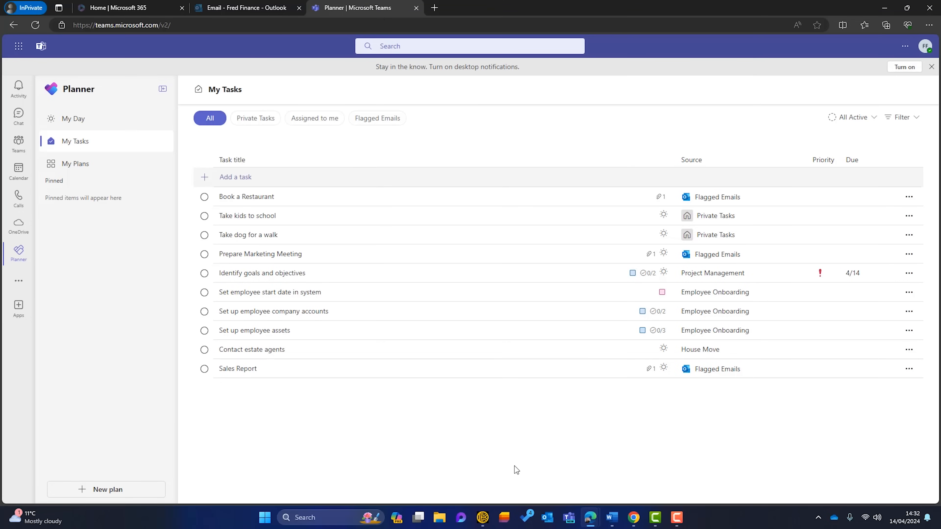
Browse My Plans by its shared, personal and pinned filters, and return to the personal plans
{"action": "left_click", "coordinate": [107, 168]}
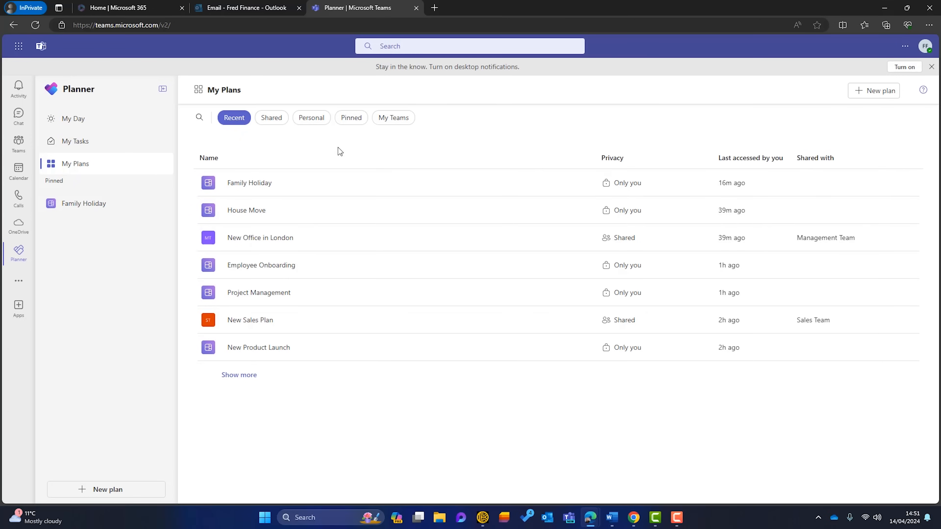
{"action": "left_click", "coordinate": [272, 119]}
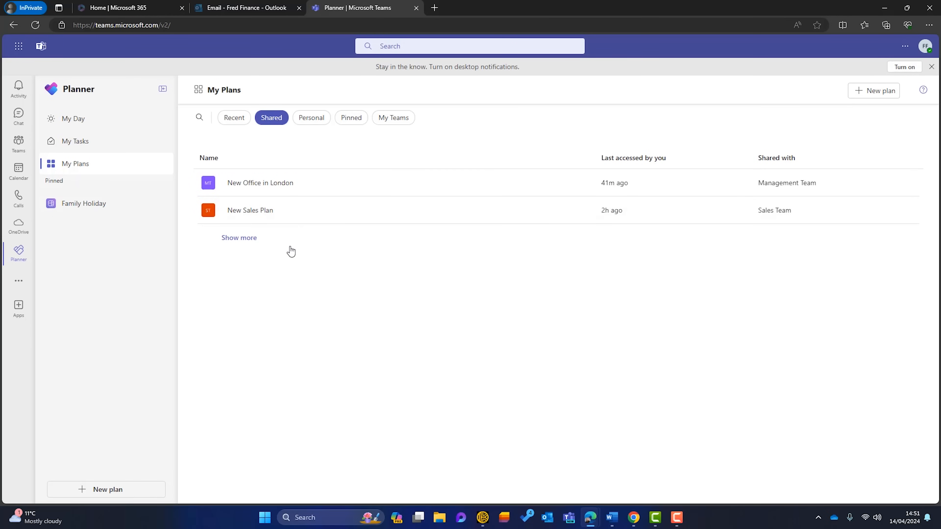
{"action": "left_click", "coordinate": [307, 122]}
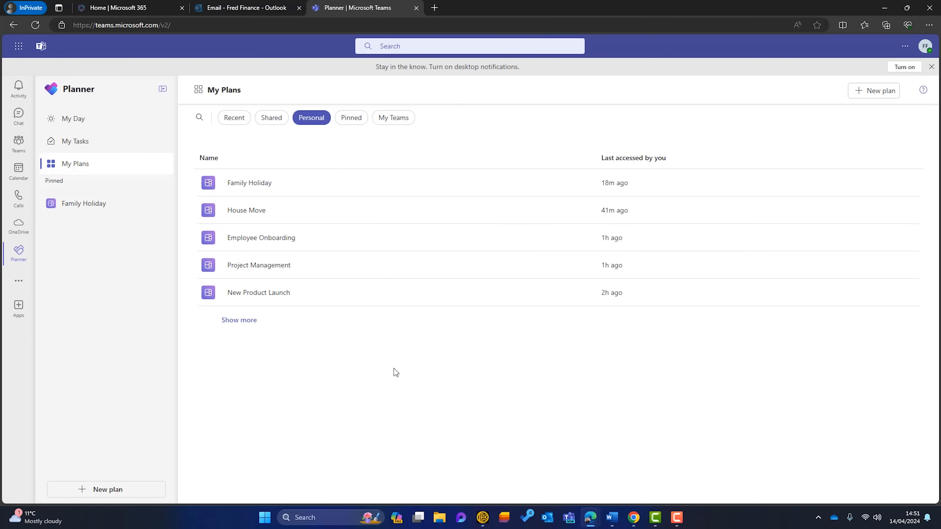
{"action": "left_click", "coordinate": [354, 119]}
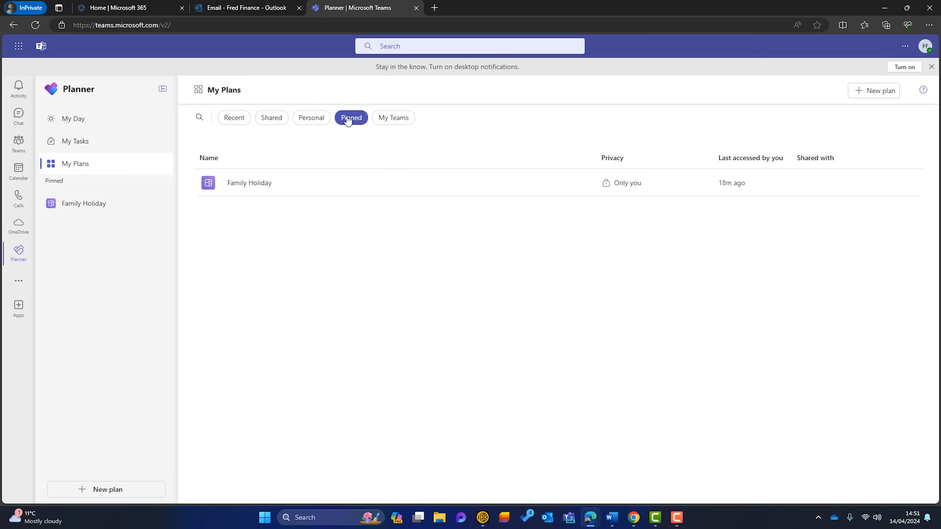
{"action": "left_click", "coordinate": [308, 119]}
{"action": "mouse_move", "coordinate": [532, 212]}
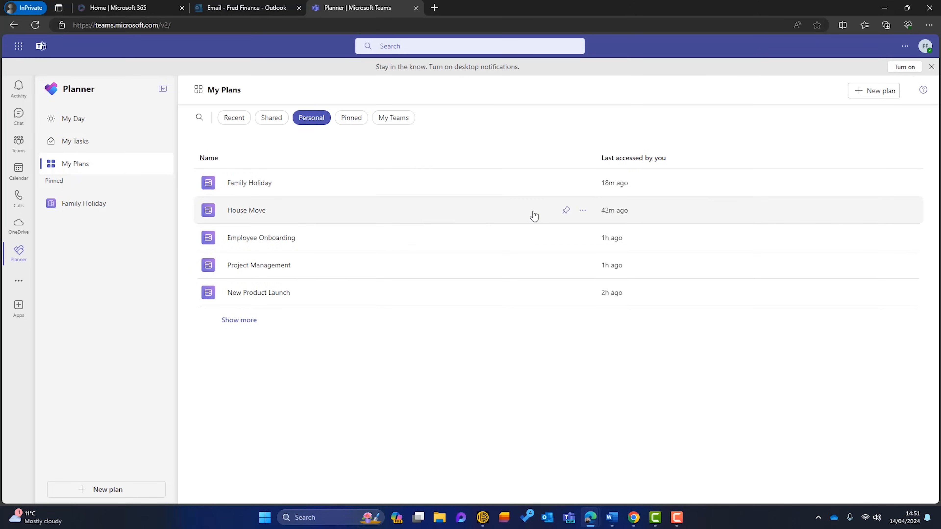
Pin the House Move plan
{"action": "left_click", "coordinate": [566, 211]}
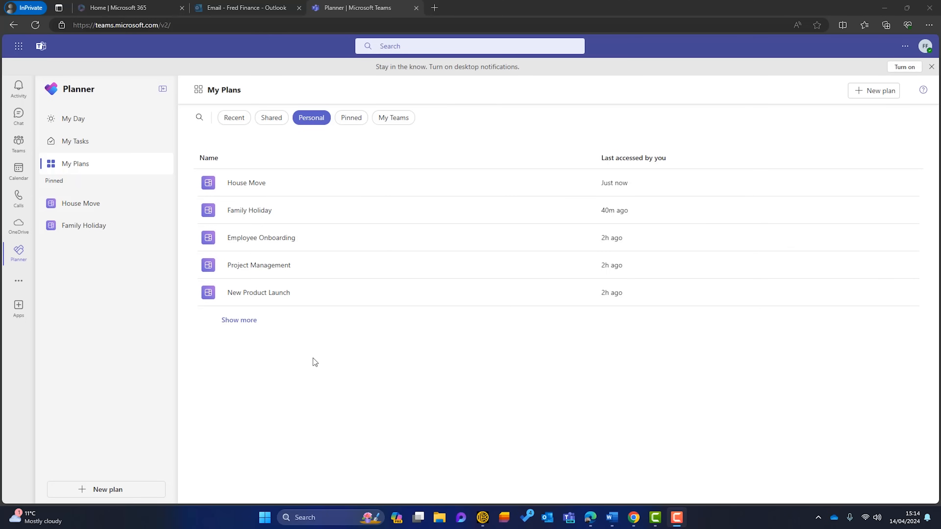
Start a new plan and examine the full template list, including the Basic and Premium versions of the Project Management template
{"action": "left_click", "coordinate": [874, 91]}
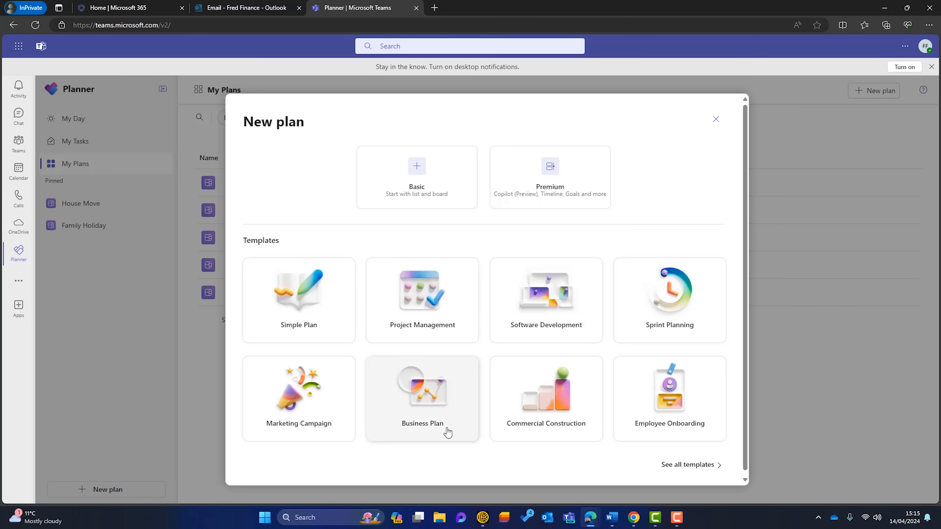
{"action": "left_click", "coordinate": [684, 467]}
{"action": "scroll", "coordinate": [347, 253], "scroll_direction": "down", "scroll_amount": 3}
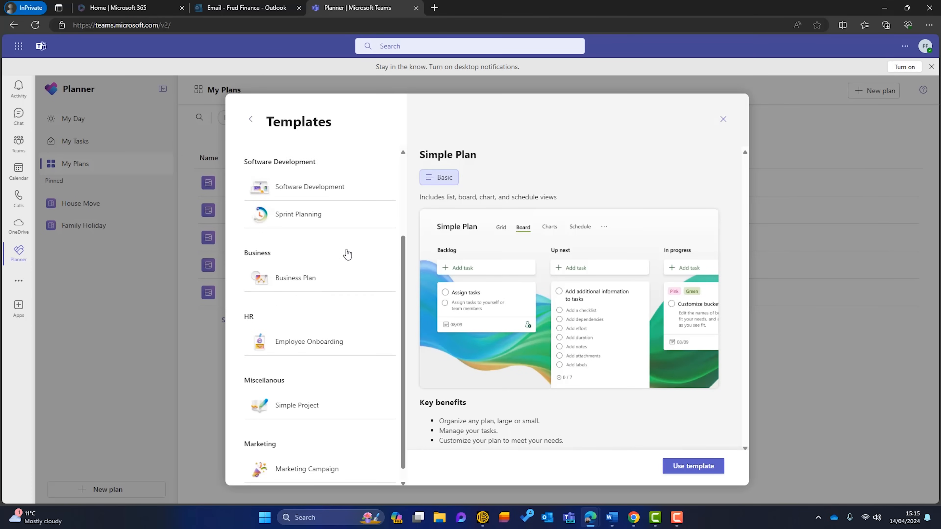
{"action": "scroll", "coordinate": [341, 313], "scroll_direction": "up", "scroll_amount": 3}
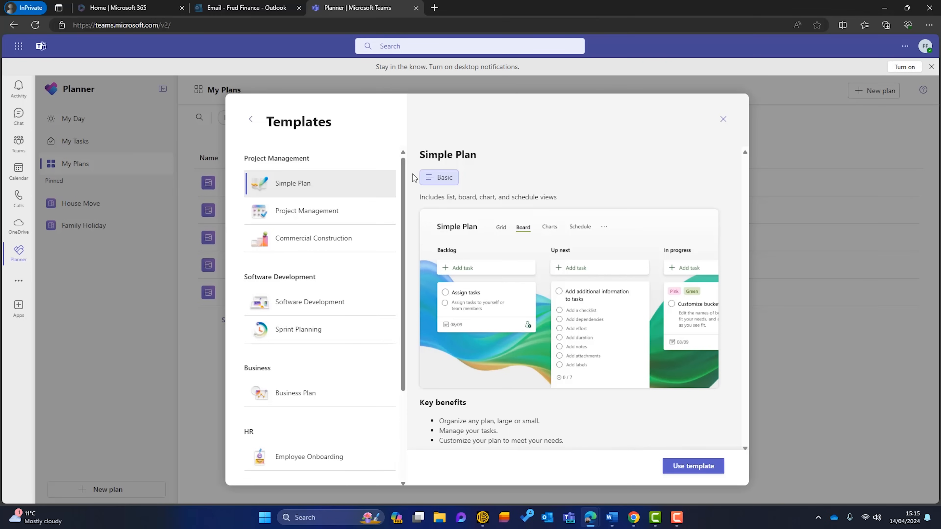
{"action": "left_click", "coordinate": [316, 212]}
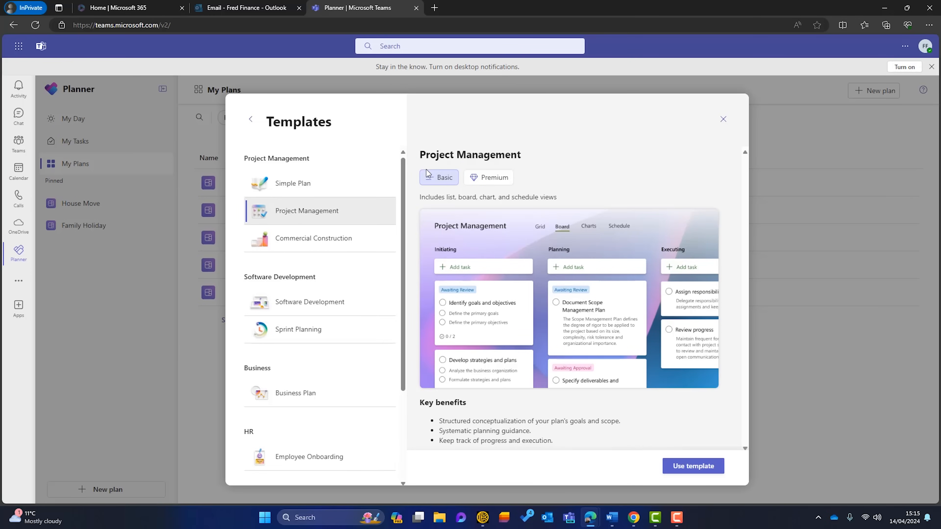
{"action": "left_click", "coordinate": [485, 179]}
{"action": "left_click", "coordinate": [445, 178]}
Create a plan named "Build a YouTube Channel" from the Simple Plan template and add it to the pinned plans
{"action": "left_click", "coordinate": [299, 184]}
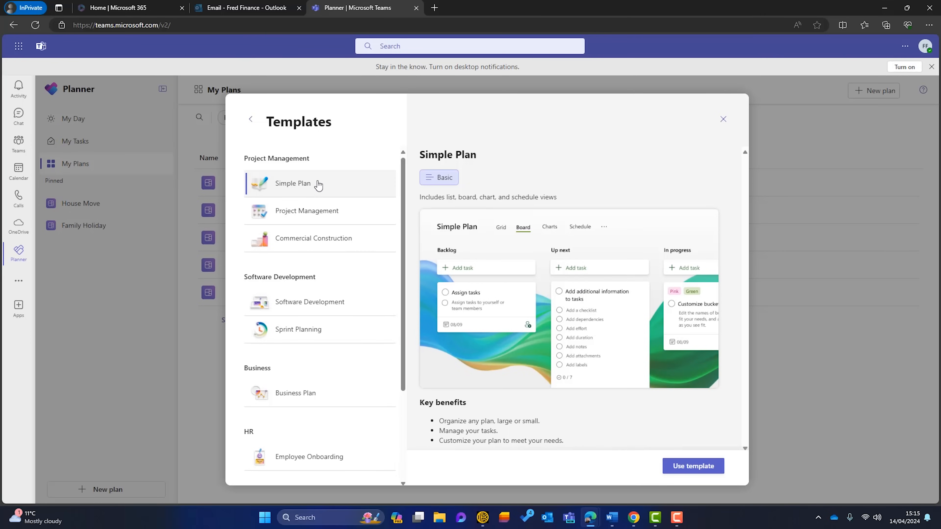
{"action": "left_click", "coordinate": [687, 468]}
{"action": "left_click_drag", "start_coordinate": [408, 275], "coordinate": [346, 277]}
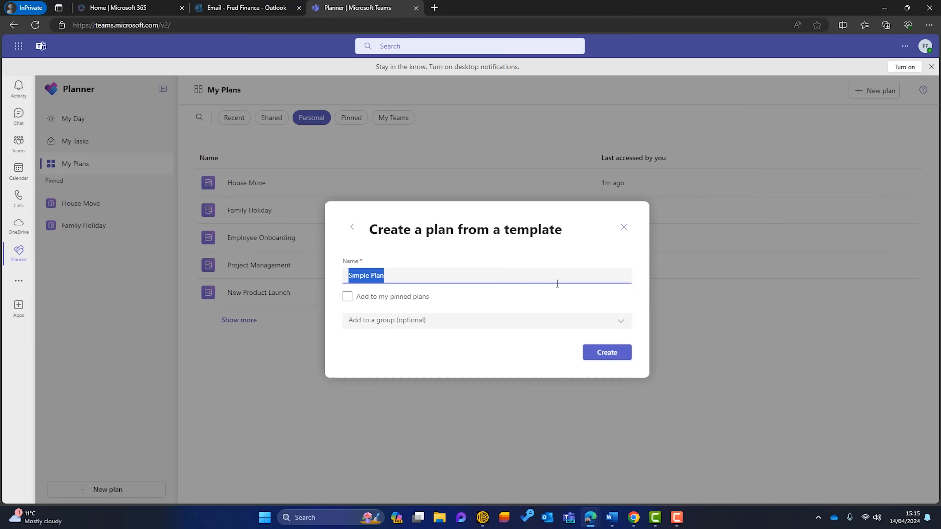
{"action": "type", "text": "Build a YouTube Channel"}
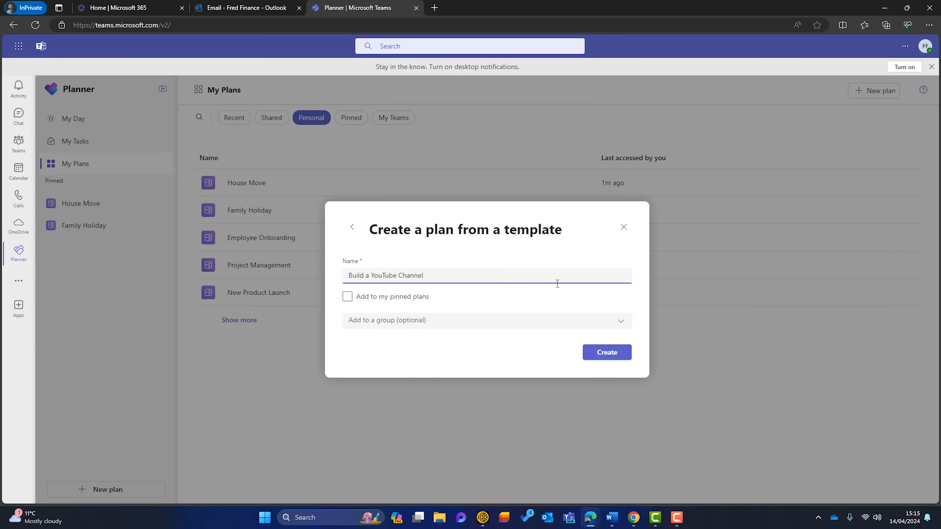
{"action": "left_click", "coordinate": [348, 304]}
{"action": "left_click", "coordinate": [347, 301]}
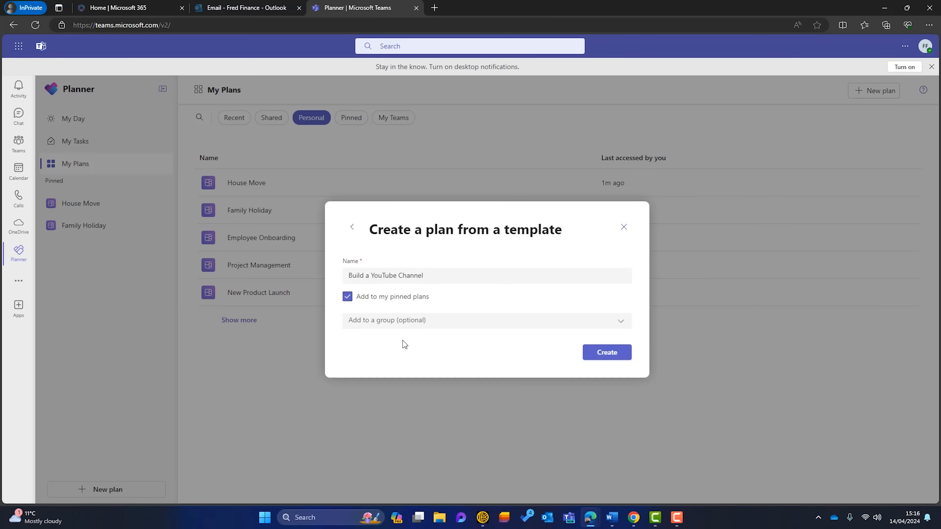
{"action": "left_click", "coordinate": [616, 356]}
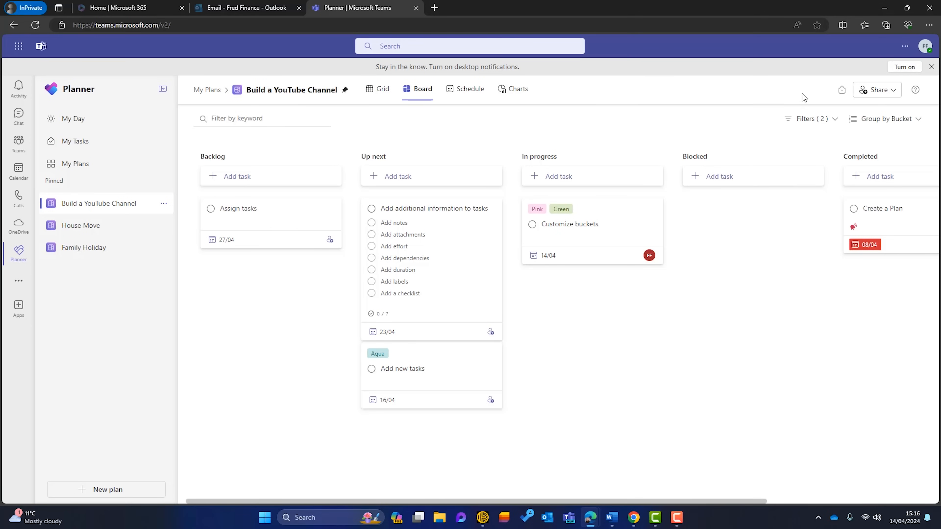
Examine the plan's sharing options for creating a new group or adding it to an existing group, and close them without sharing
{"action": "left_click", "coordinate": [881, 92]}
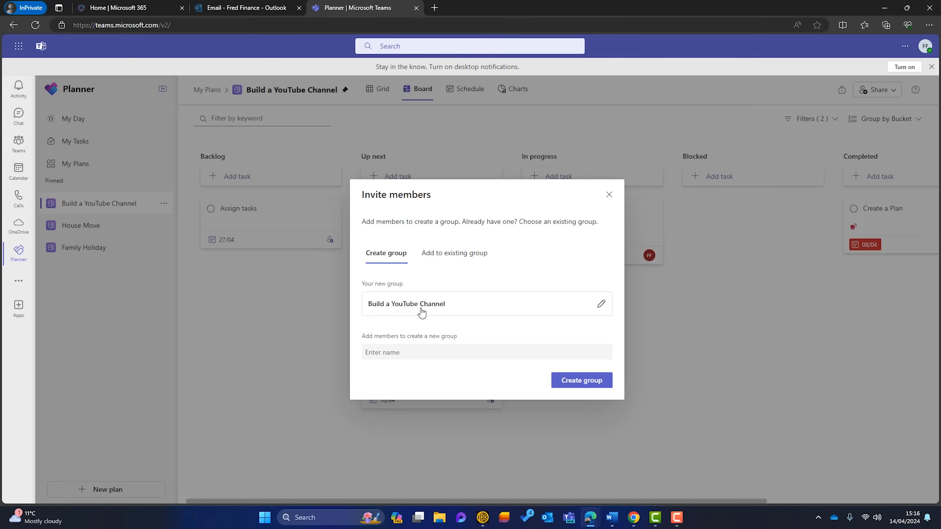
{"action": "left_click", "coordinate": [383, 353]}
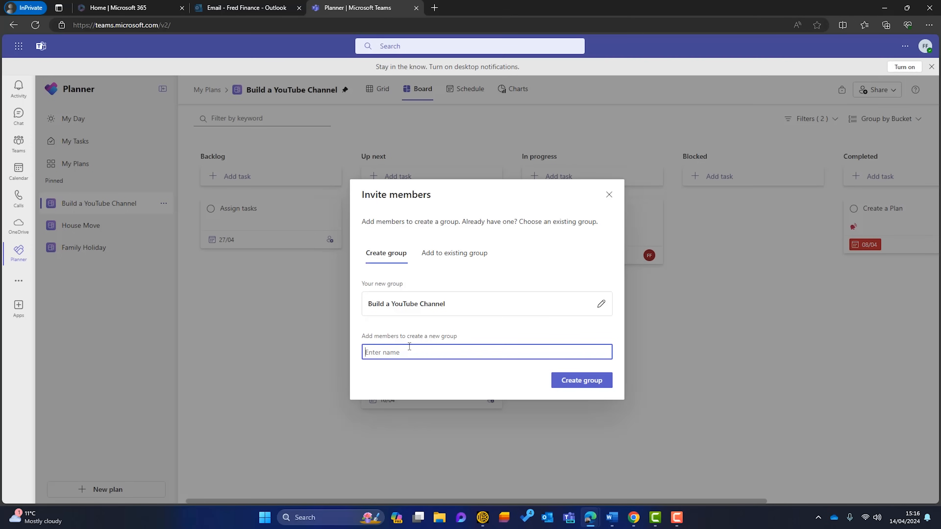
{"action": "left_click", "coordinate": [470, 258]}
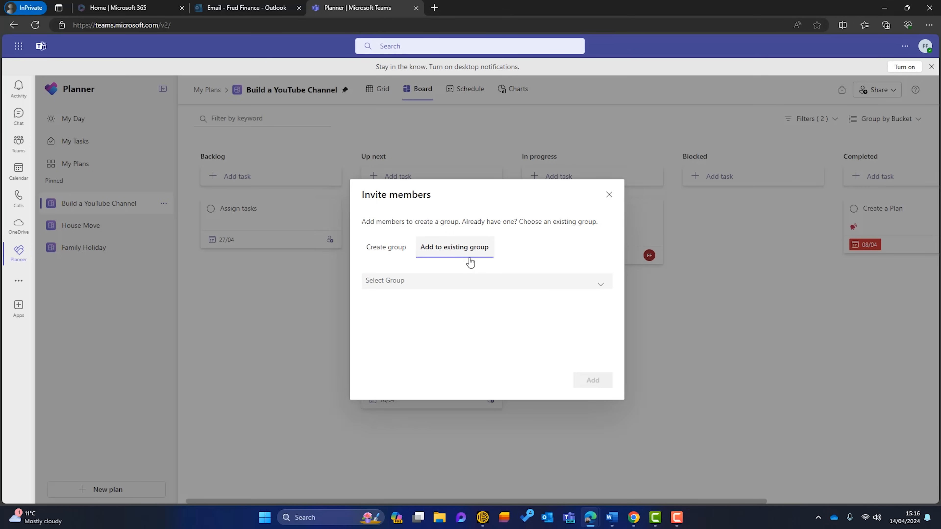
{"action": "left_click", "coordinate": [602, 284]}
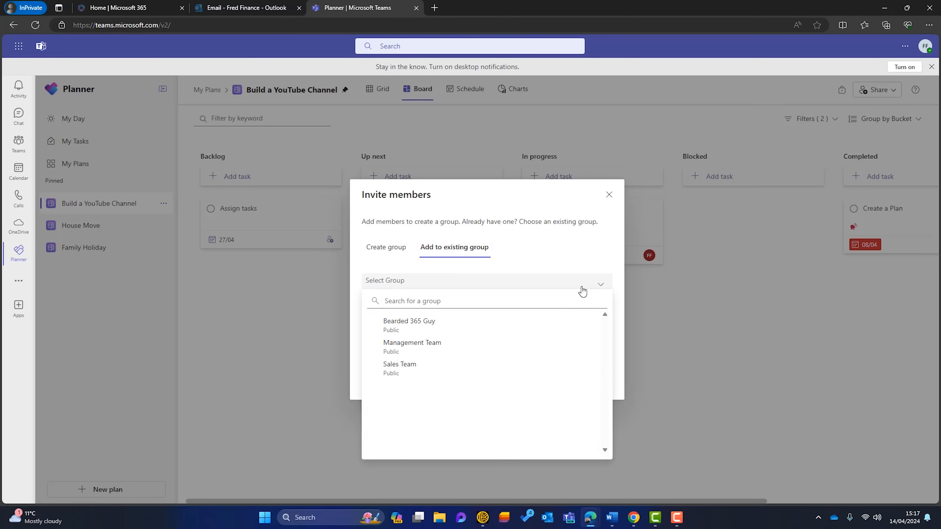
{"action": "left_click", "coordinate": [548, 253]}
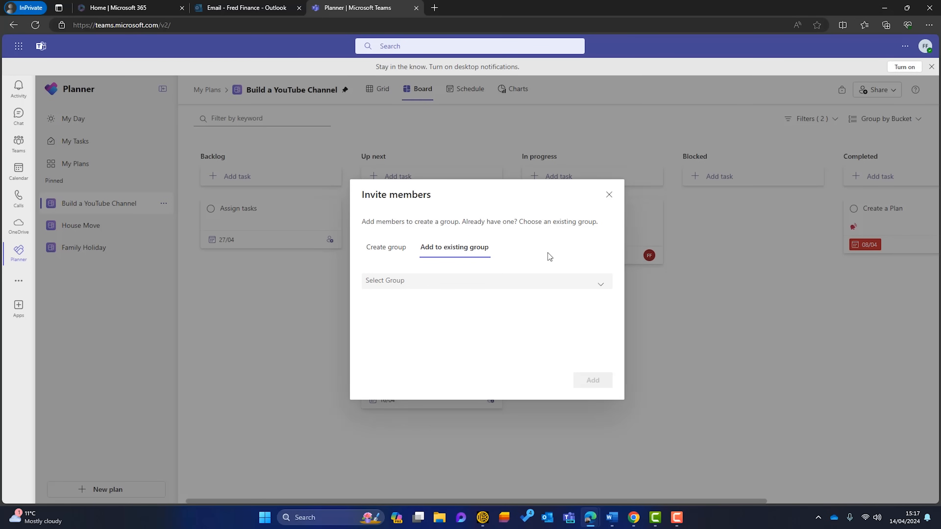
{"action": "left_click", "coordinate": [609, 194]}
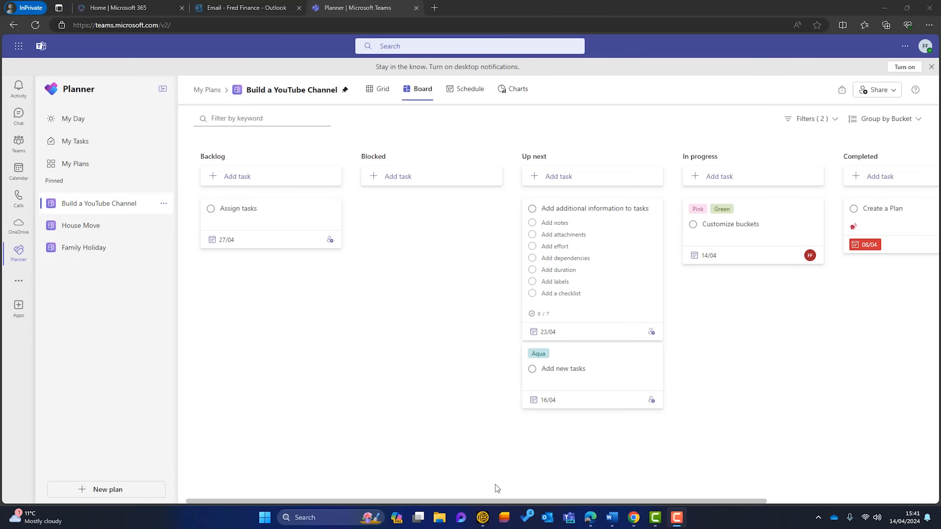
Add a new bucket named "Test Bucket" at the end of the plan's board
{"action": "left_click_drag", "start_coordinate": [501, 499], "coordinate": [662, 501]}
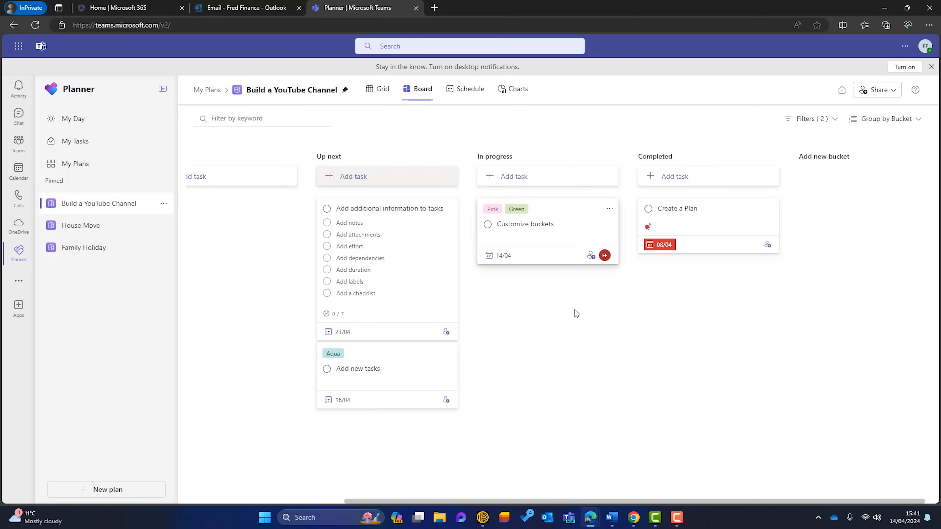
{"action": "left_click_drag", "start_coordinate": [604, 500], "coordinate": [617, 486]}
{"action": "left_click", "coordinate": [797, 156]}
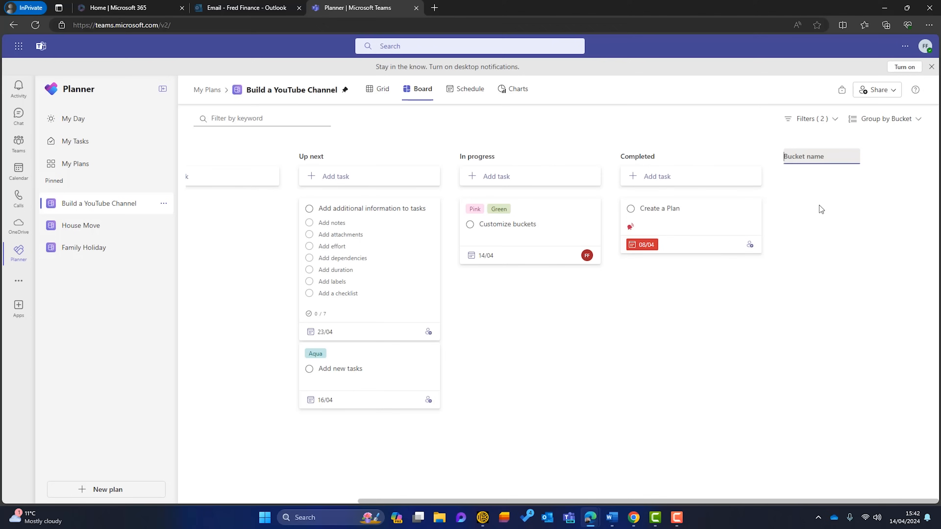
{"action": "type", "text": "Test Bucket"}
{"action": "key", "text": "Return"}
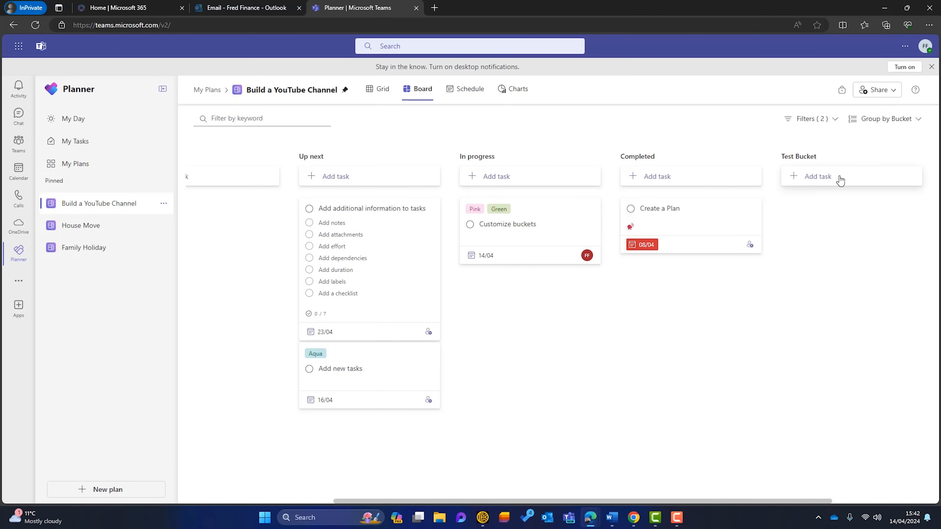
Add the tasks "test task 1" and "Test task 2" to Test Bucket
{"action": "left_click", "coordinate": [826, 177]}
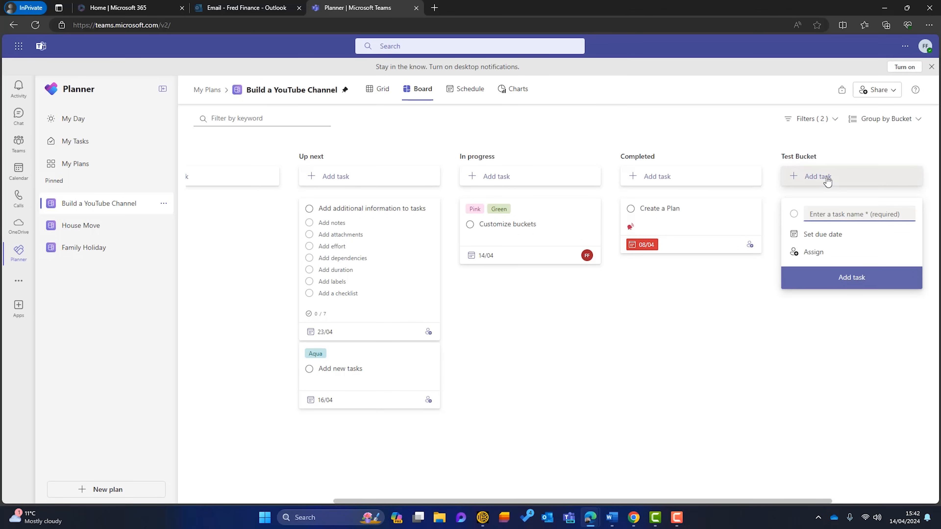
{"action": "type", "text": "test task 1"}
{"action": "key", "text": "Return"}
{"action": "type", "text": "Test task 2"}
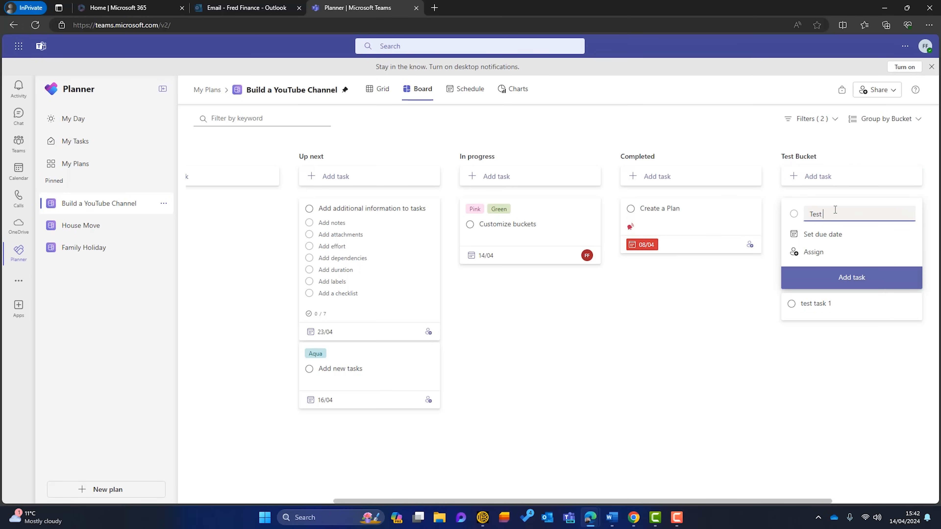
{"action": "key", "text": "Return"}
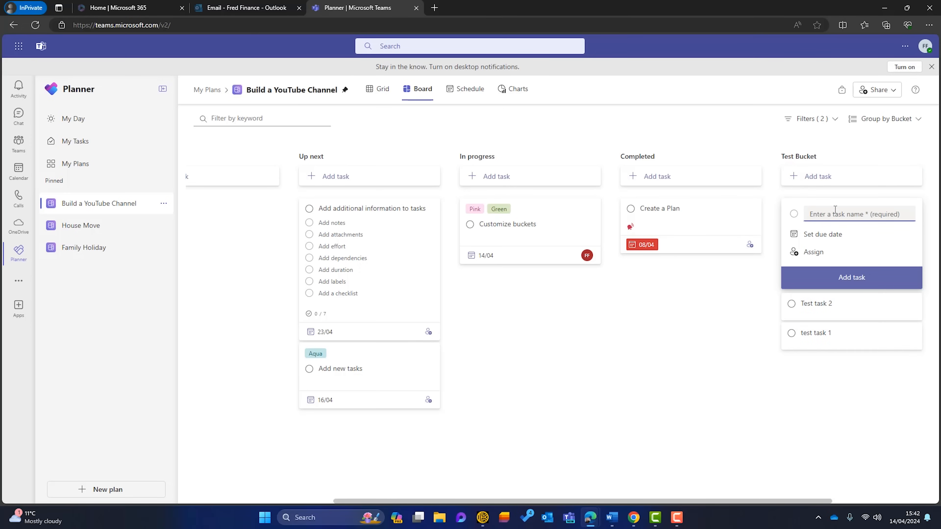
{"action": "left_click", "coordinate": [905, 413]}
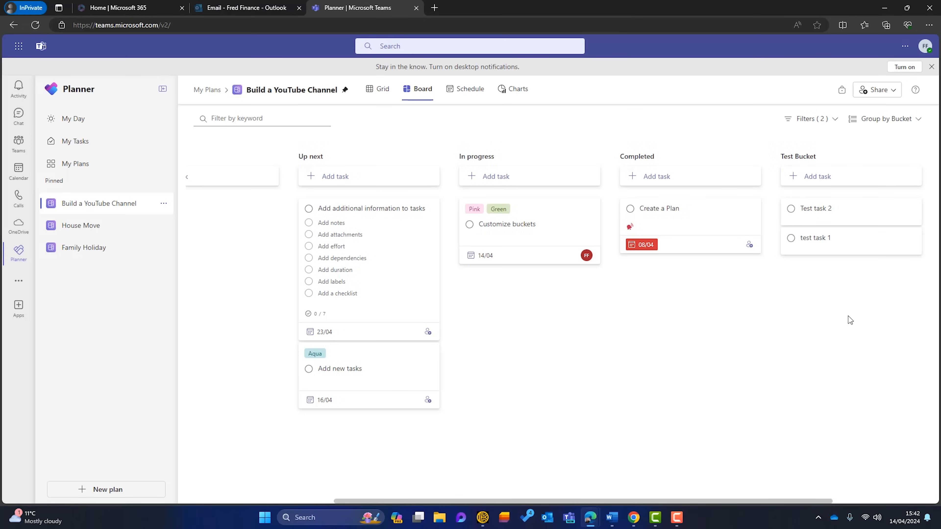
View and close the details of "Test task 2", and check the assigned tasks in My Tasks
{"action": "left_click", "coordinate": [823, 214]}
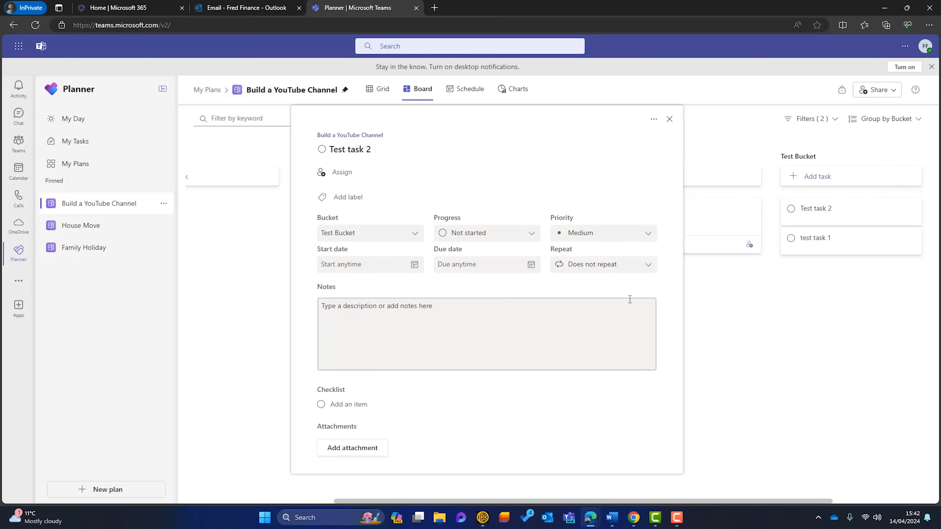
{"action": "left_click", "coordinate": [669, 120]}
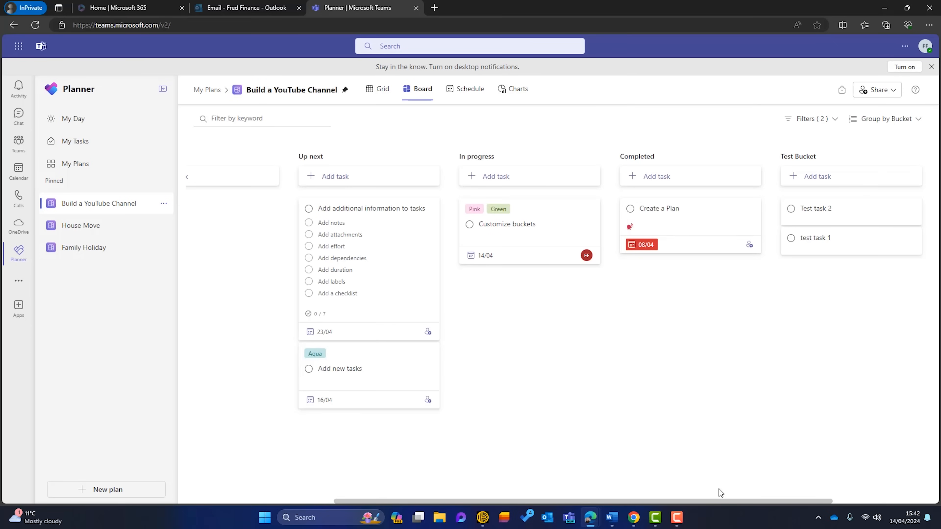
{"action": "left_click_drag", "start_coordinate": [720, 498], "coordinate": [586, 493]}
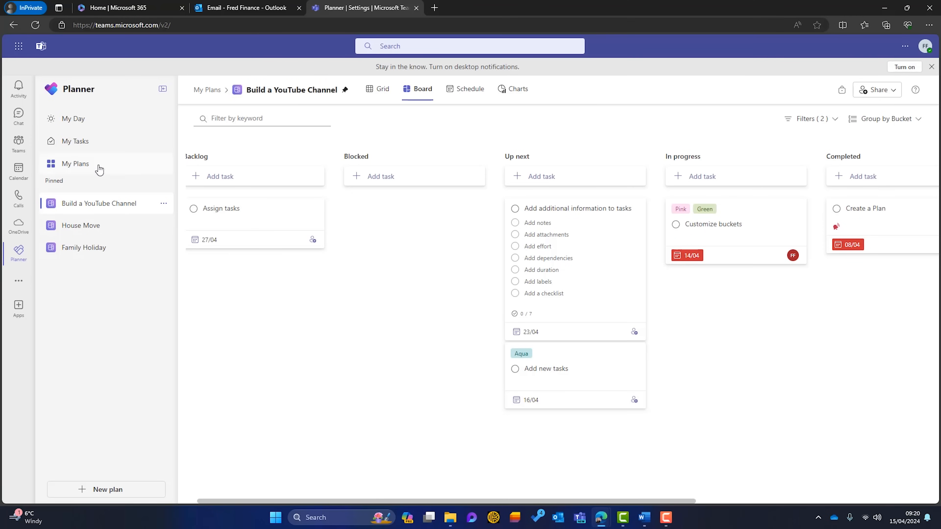
{"action": "left_click", "coordinate": [87, 150]}
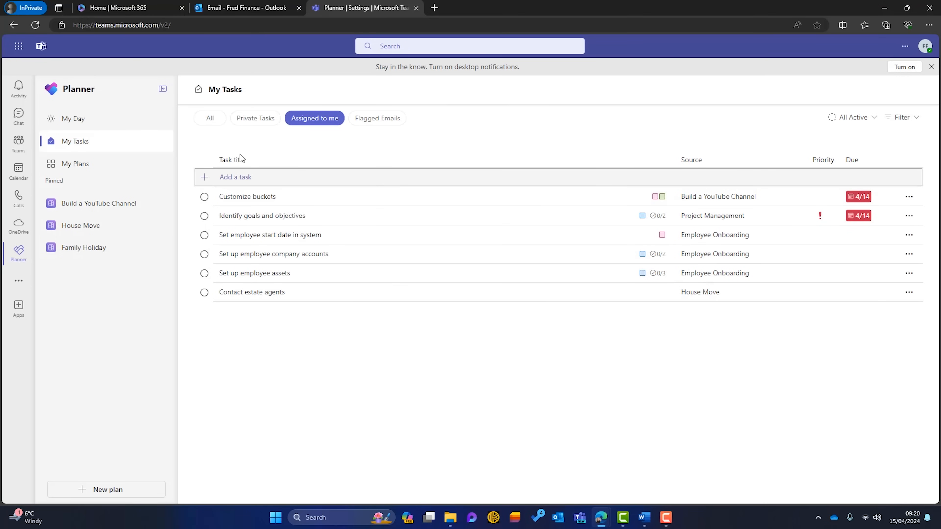
In the Build a YouTube Channel plan, assign "Add additional information to tasks" to the suggested person and append "TEST" to its title
{"action": "left_click", "coordinate": [126, 203]}
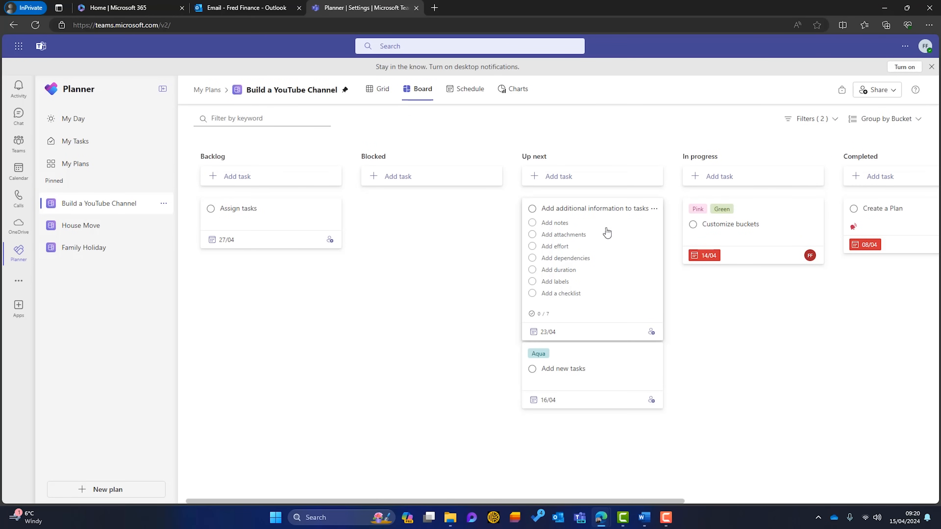
{"action": "left_click", "coordinate": [614, 214]}
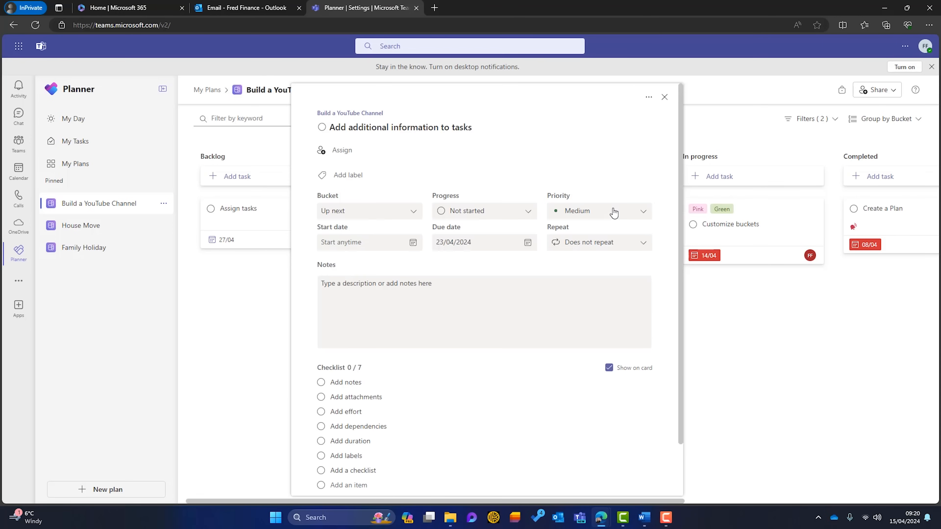
{"action": "left_click", "coordinate": [343, 151]}
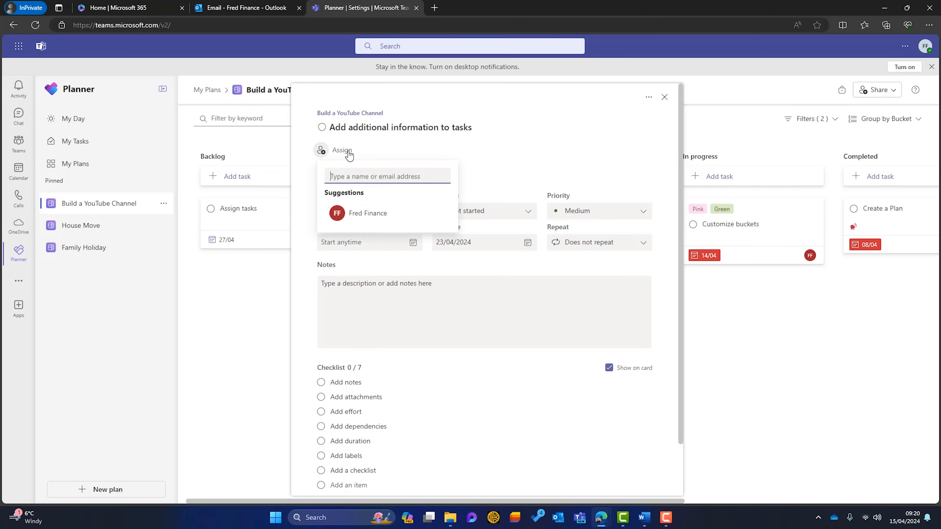
{"action": "left_click", "coordinate": [366, 219]}
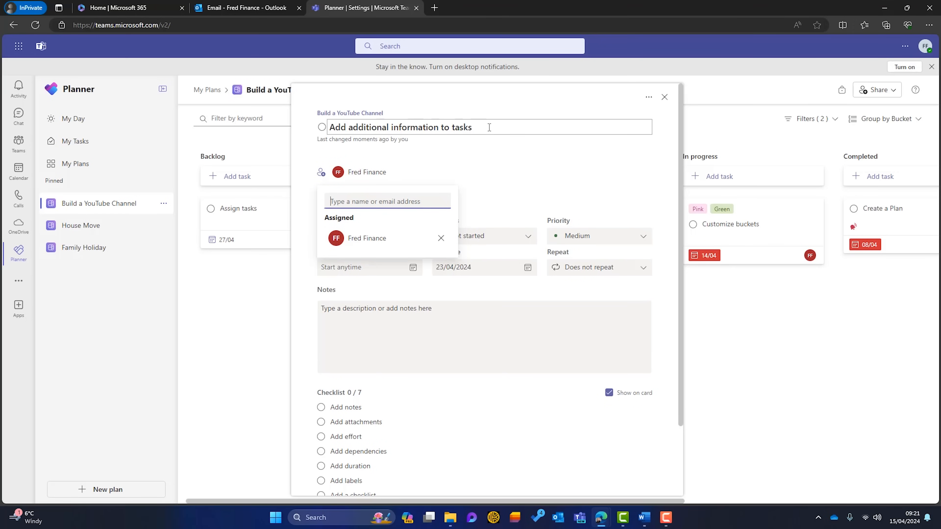
{"action": "left_click", "coordinate": [489, 126]}
{"action": "left_click", "coordinate": [489, 126]}
{"action": "type", "text": "TEST"}
{"action": "left_click", "coordinate": [492, 166]}
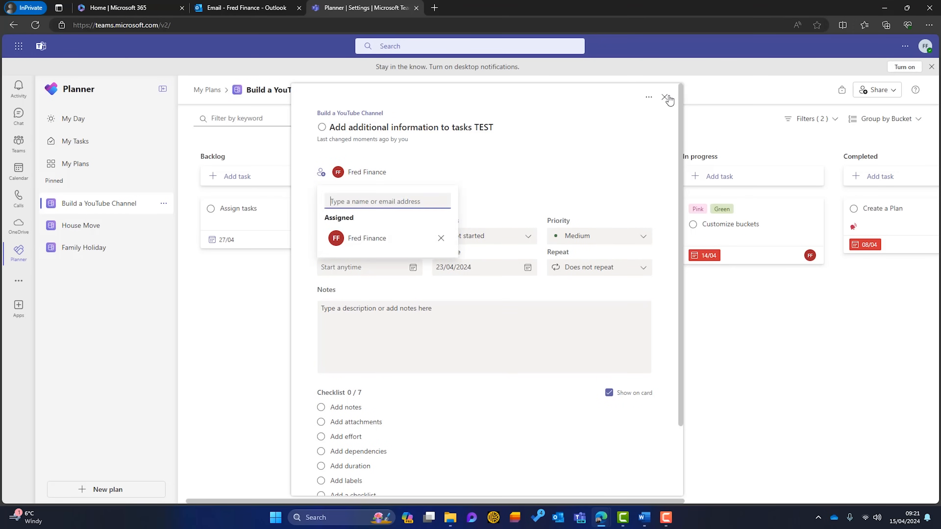
{"action": "left_click", "coordinate": [664, 97]}
Check all tasks in My Tasks, and show the Build a YouTube Channel plan in Grid view
{"action": "left_click", "coordinate": [109, 145]}
{"action": "left_click", "coordinate": [216, 122]}
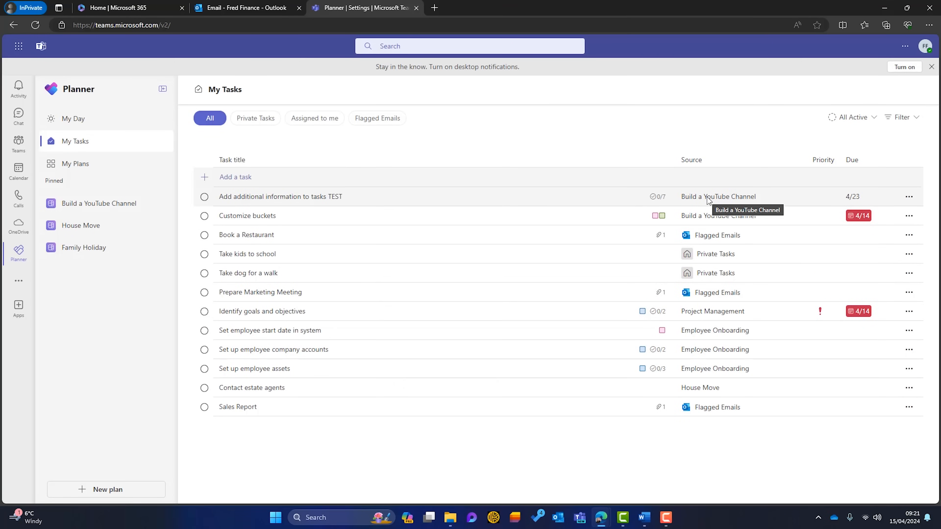
{"action": "left_click", "coordinate": [74, 204]}
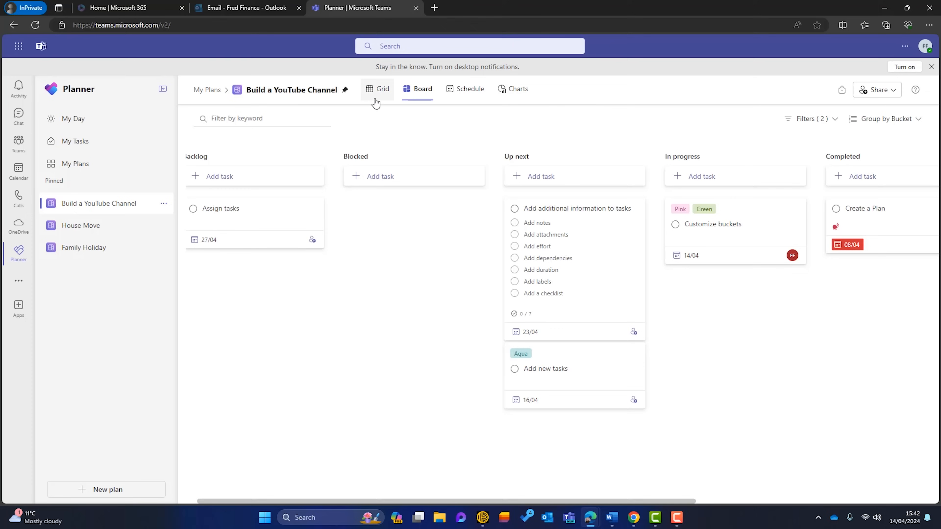
{"action": "left_click", "coordinate": [378, 99]}
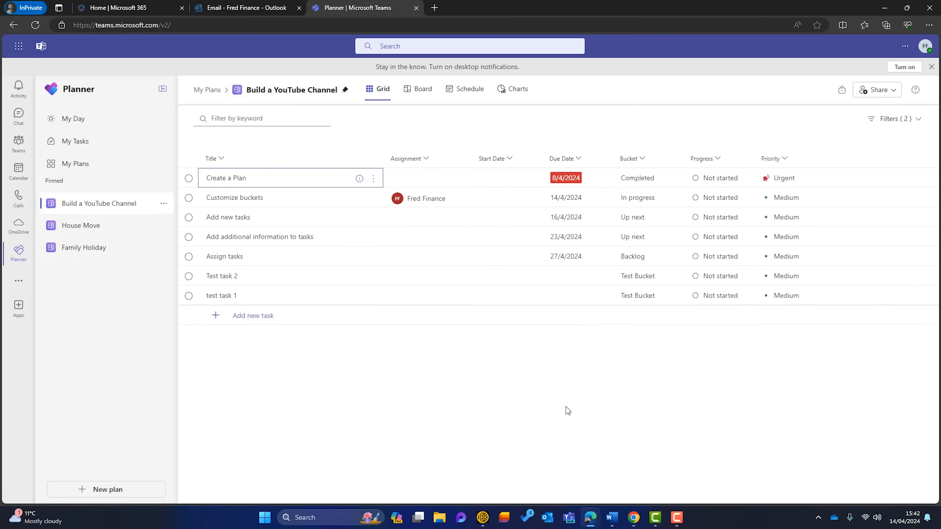
View the Build a YouTube Channel plan as a schedule and as charts, and go back to My Plans
{"action": "left_click", "coordinate": [465, 99]}
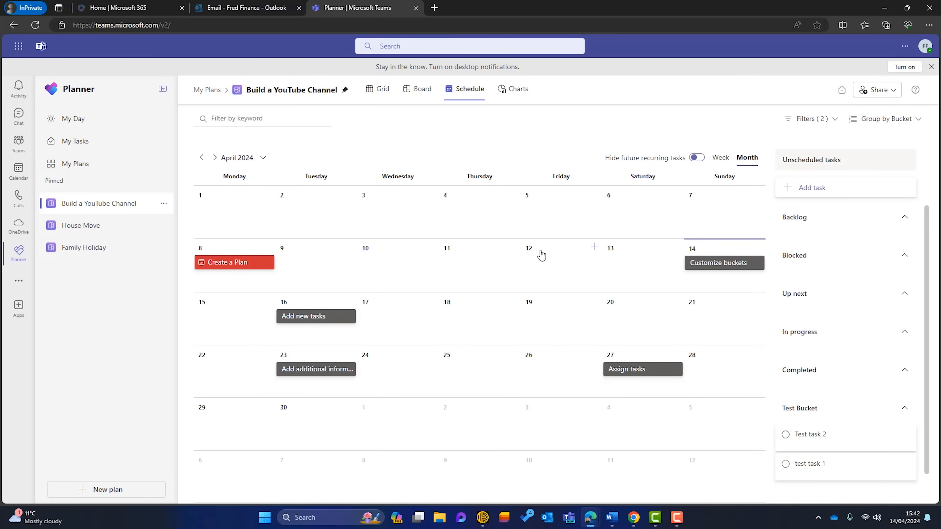
{"action": "left_click", "coordinate": [516, 91]}
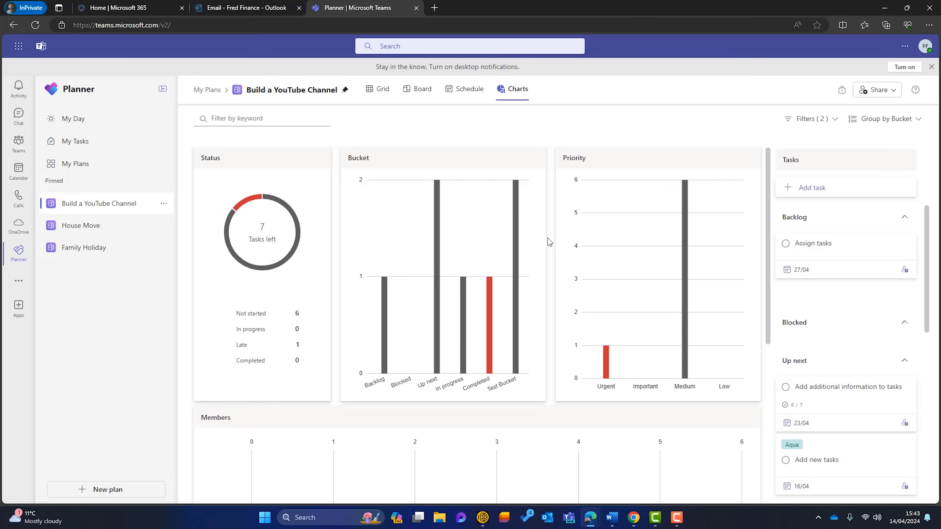
{"action": "left_click", "coordinate": [112, 171]}
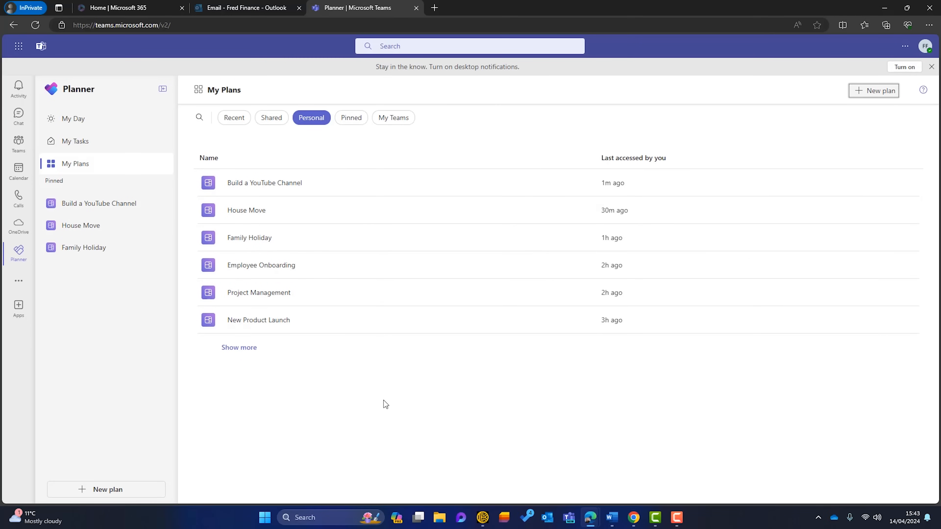
Start a basic plan from scratch named "Test Plan" and show the groups it can be added to
{"action": "left_click", "coordinate": [865, 90]}
{"action": "left_click", "coordinate": [441, 184]}
{"action": "left_click", "coordinate": [415, 276]}
{"action": "type", "text": "Test Plan"}
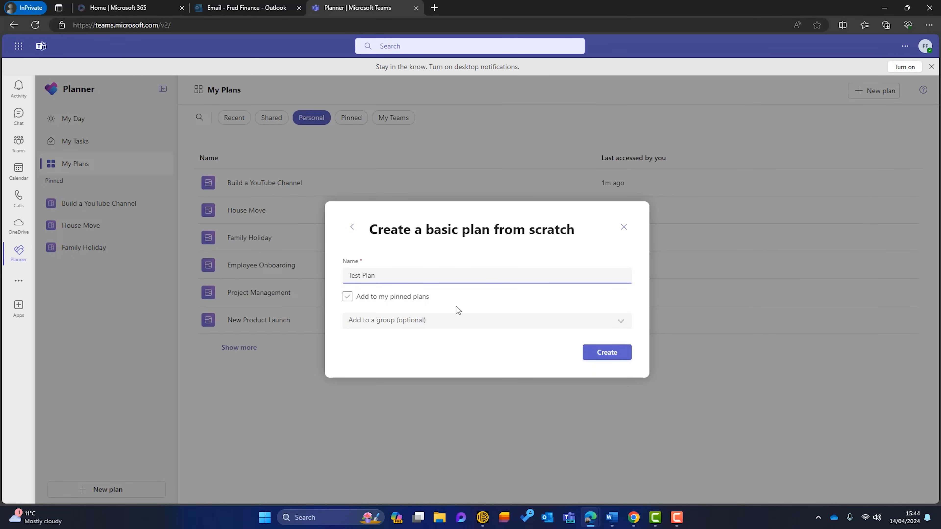
{"action": "left_click", "coordinate": [619, 323]}
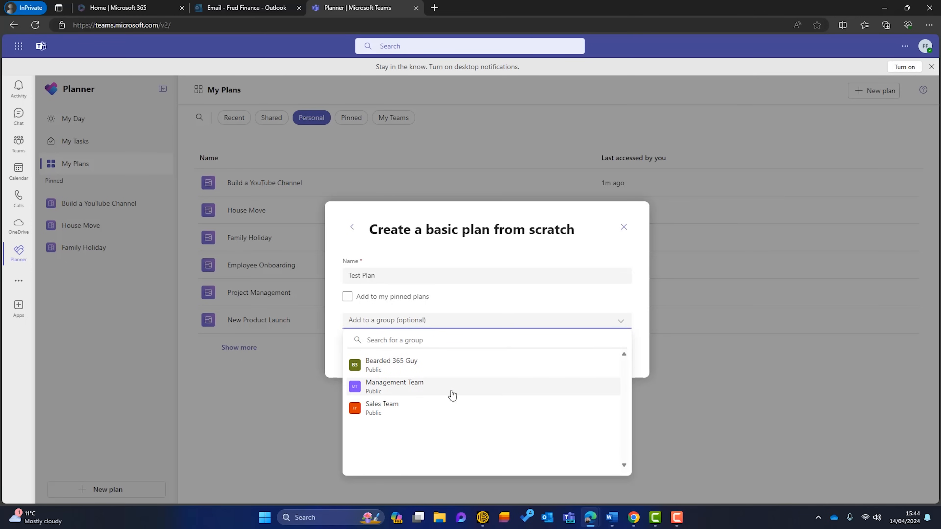
Switch to the Microsoft 365 admin center, examine the members of the Management Team group, and return to Planner
{"action": "left_click", "coordinate": [636, 520]}
{"action": "left_click", "coordinate": [687, 460]}
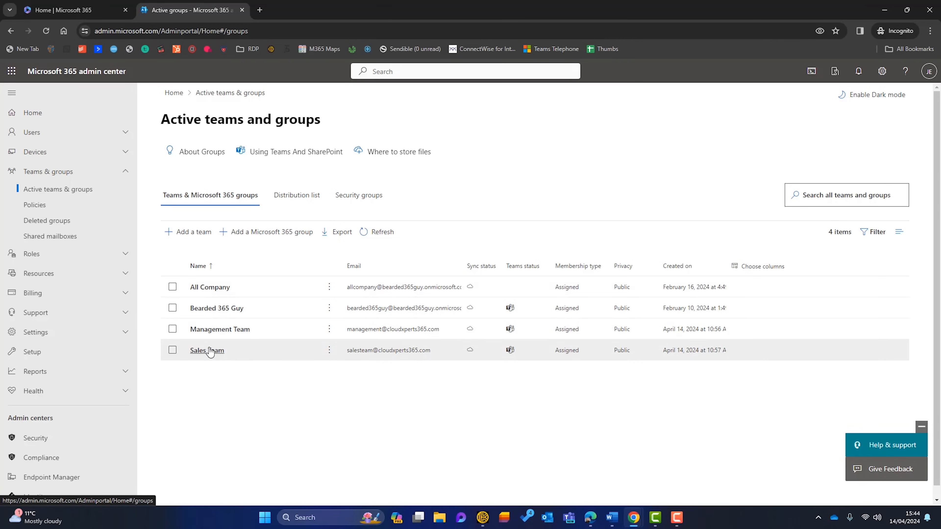
{"action": "left_click", "coordinate": [234, 335]}
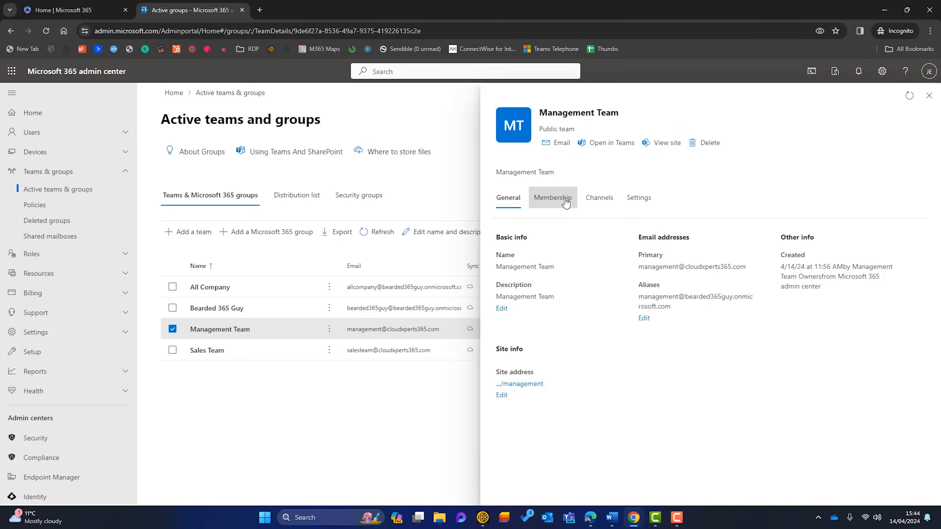
{"action": "left_click", "coordinate": [565, 201]}
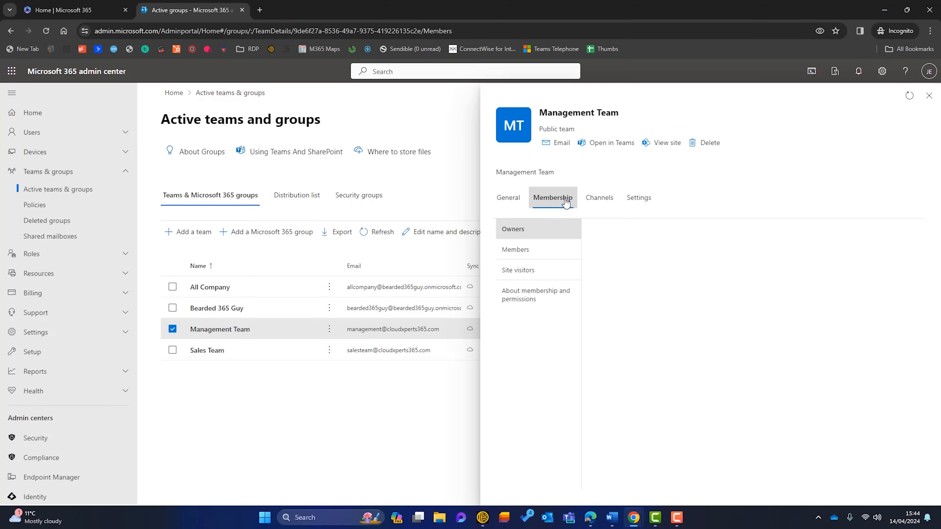
{"action": "left_click", "coordinate": [515, 252]}
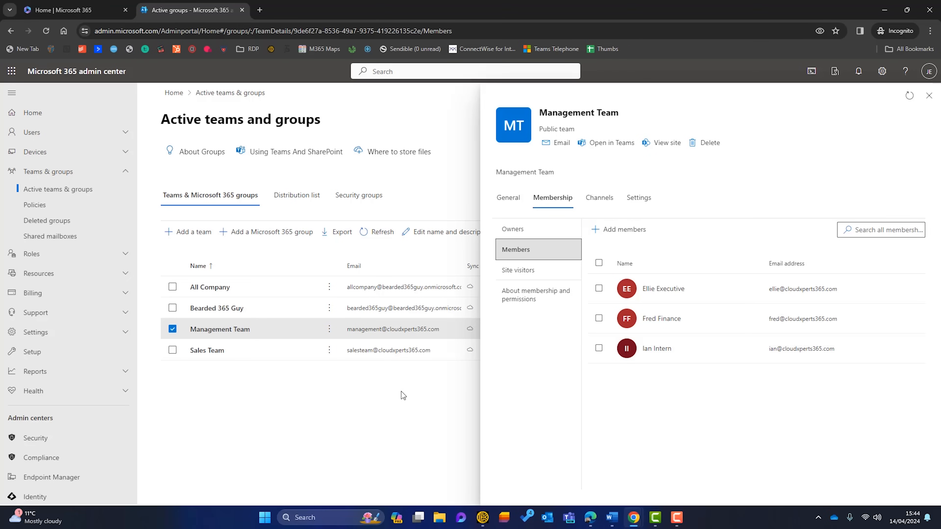
{"action": "mouse_move", "coordinate": [590, 517]}
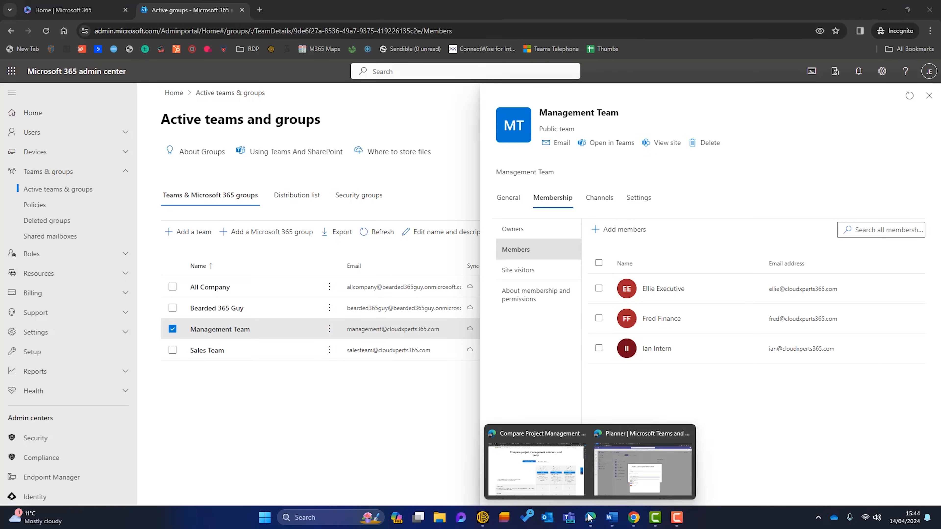
{"action": "left_click", "coordinate": [614, 472]}
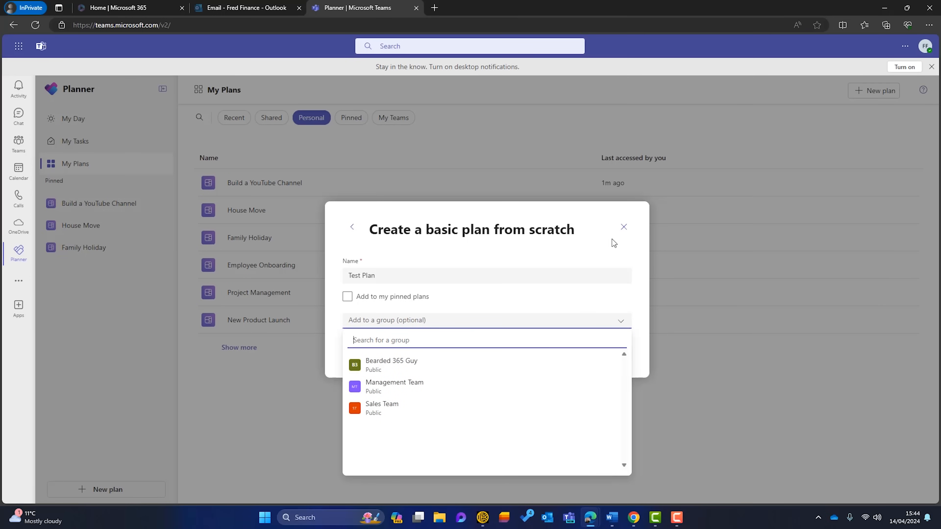
Discard the unfinished basic plan, and open and close the form for creating a premium plan from scratch
{"action": "left_click", "coordinate": [624, 227]}
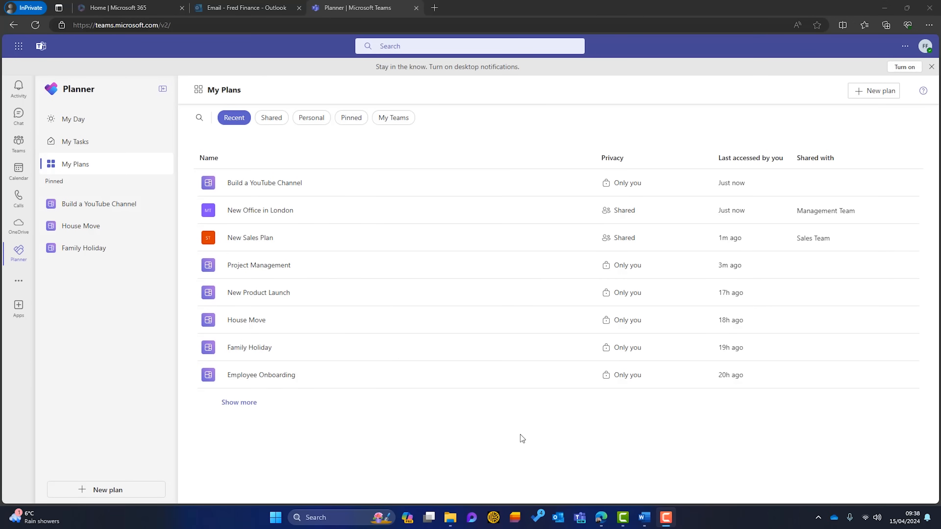
{"action": "left_click", "coordinate": [869, 97]}
{"action": "left_click", "coordinate": [536, 187]}
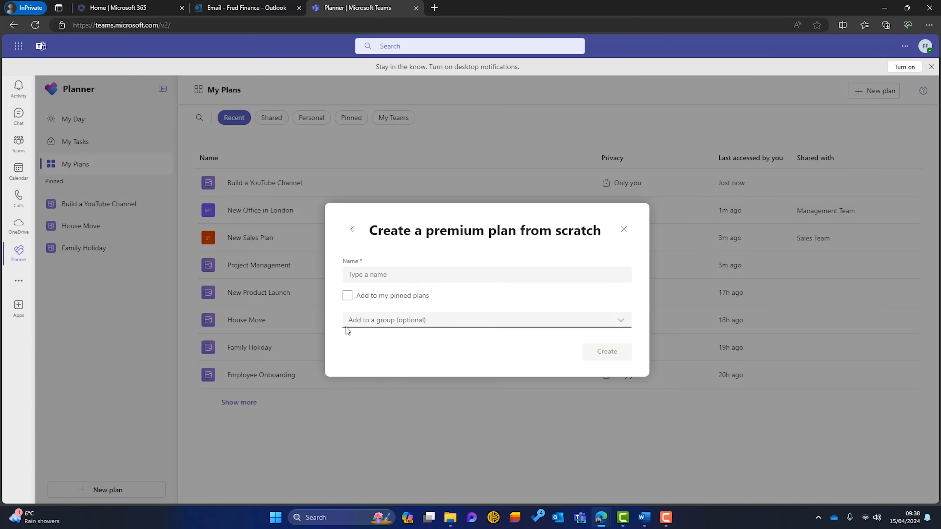
{"action": "left_click", "coordinate": [624, 229]}
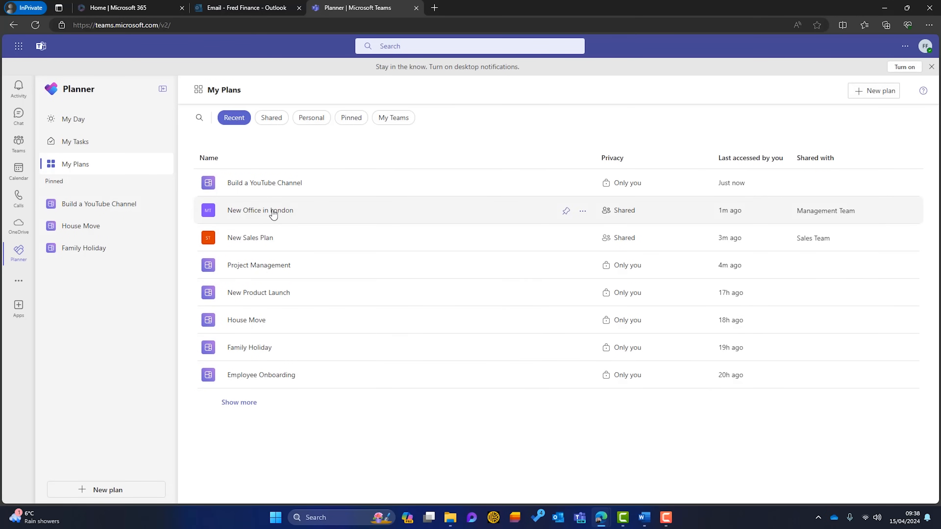
Open the New Office in London plan, view it as a board, and return to its grid
{"action": "left_click", "coordinate": [266, 211]}
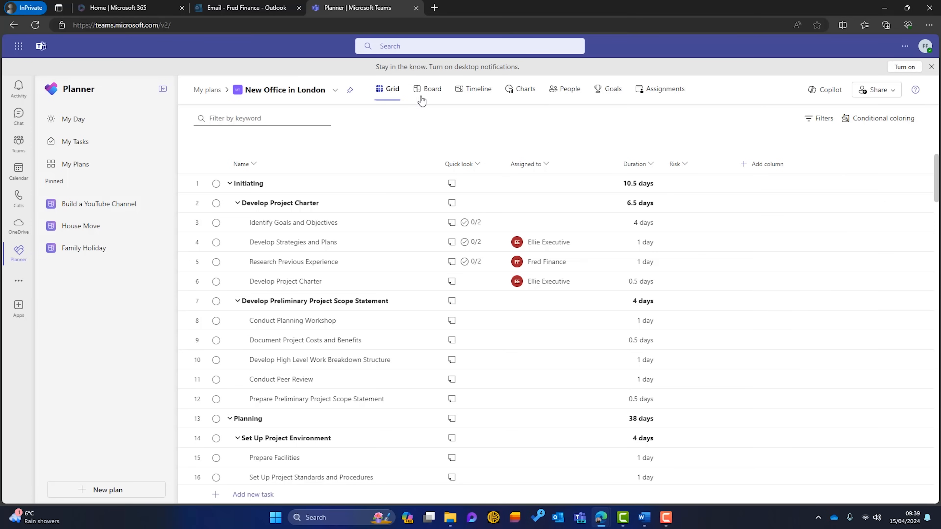
{"action": "left_click", "coordinate": [426, 90]}
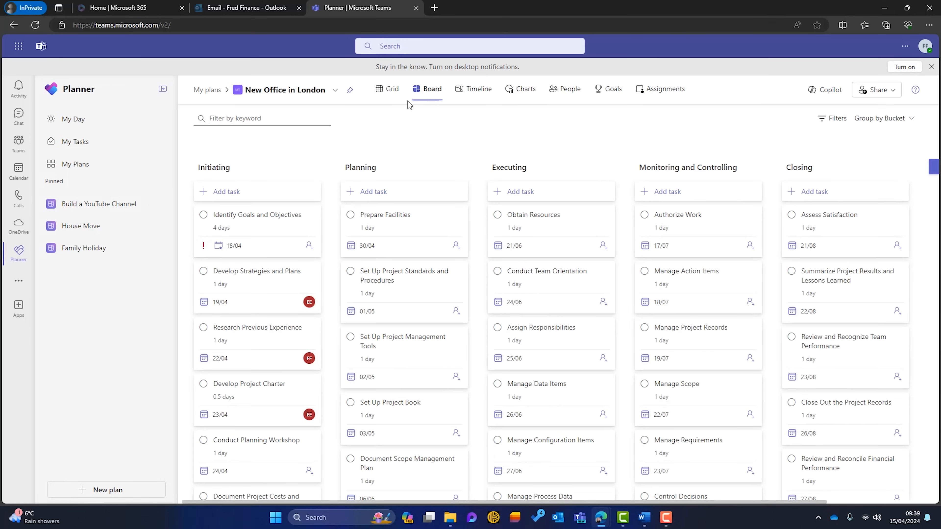
{"action": "left_click", "coordinate": [389, 91]}
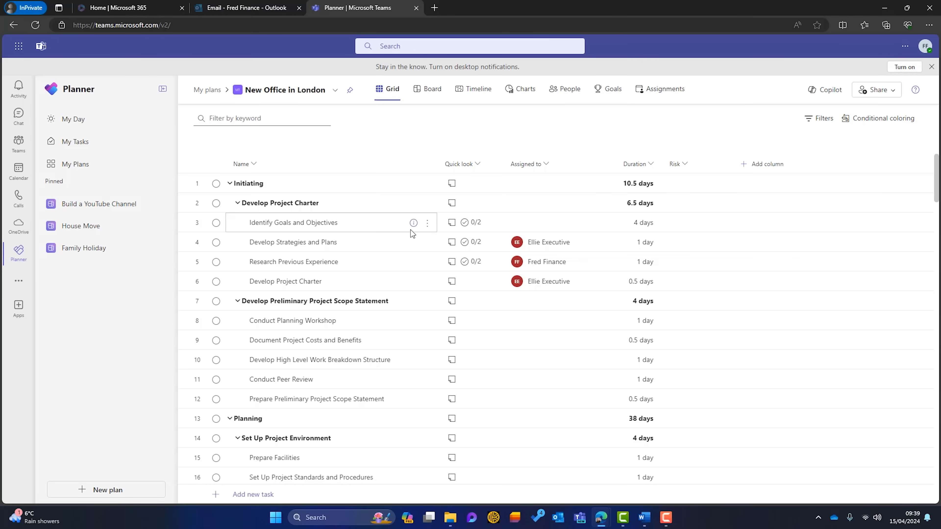
Examine all details of the "Identify Goals and Objectives" task, from its dates and checklist to its goal connection
{"action": "left_click", "coordinate": [413, 224]}
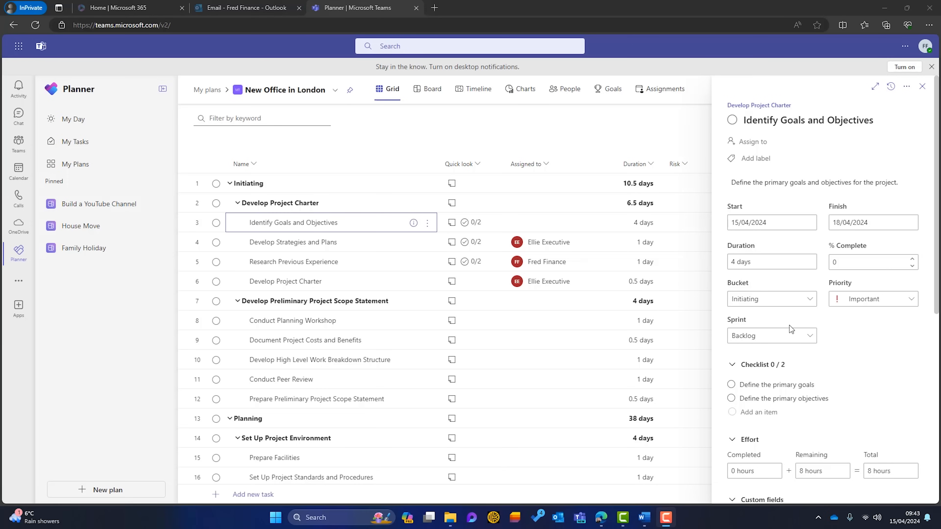
{"action": "scroll", "coordinate": [832, 346], "scroll_direction": "down", "scroll_amount": 3}
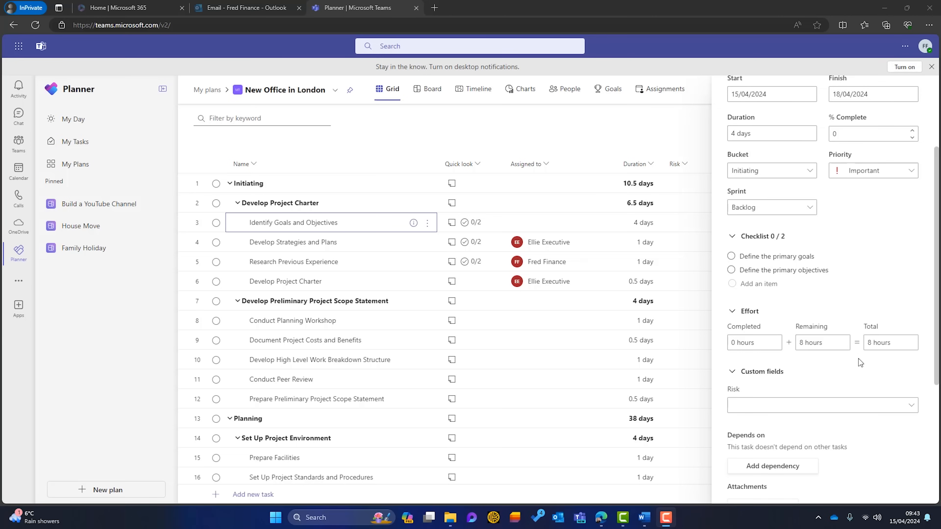
{"action": "scroll", "coordinate": [821, 298], "scroll_direction": "down", "scroll_amount": 3}
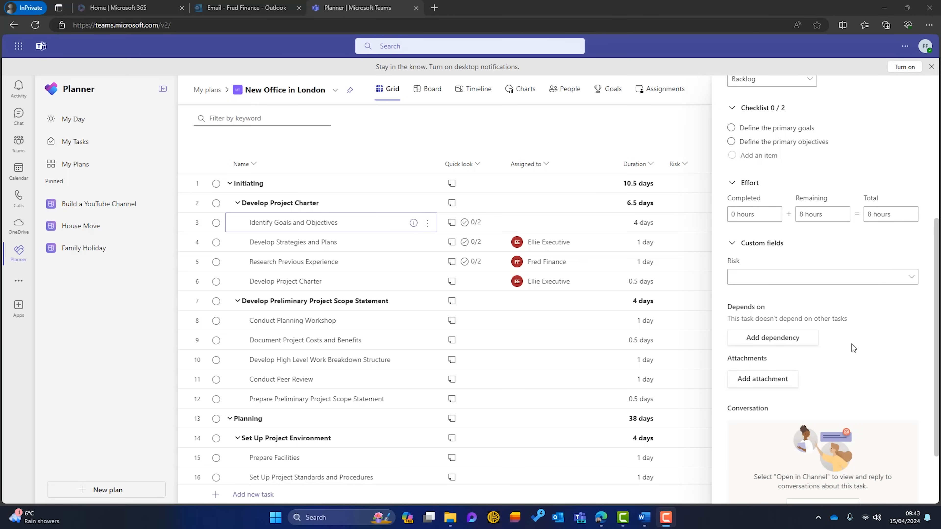
{"action": "scroll", "coordinate": [851, 345], "scroll_direction": "down", "scroll_amount": 2}
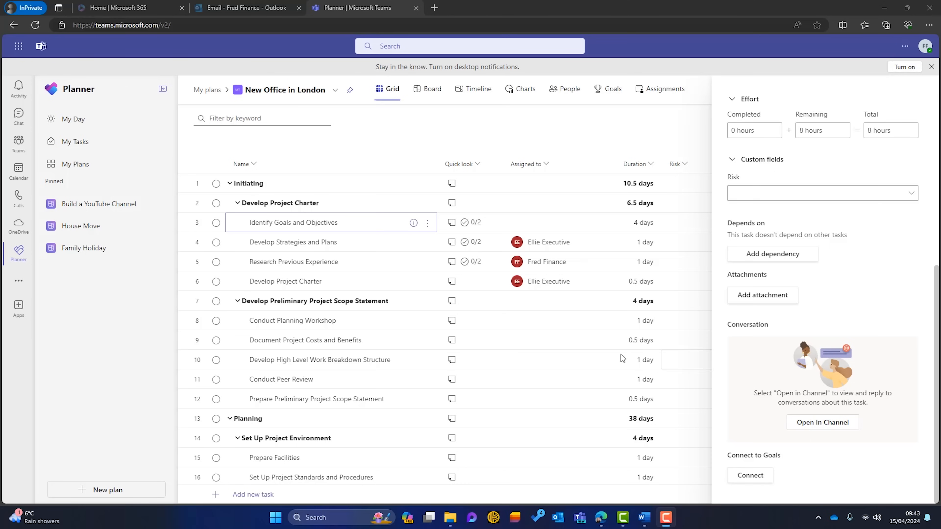
View the posts and the New Office in London plan in Management Team's General channel, and return to Planner
{"action": "left_click", "coordinate": [19, 143]}
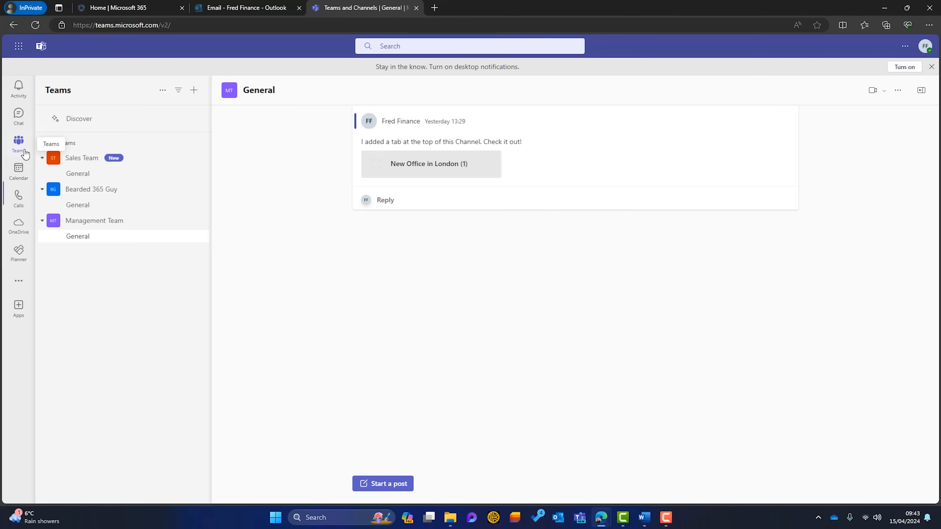
{"action": "left_click", "coordinate": [92, 221]}
{"action": "left_click", "coordinate": [90, 224]}
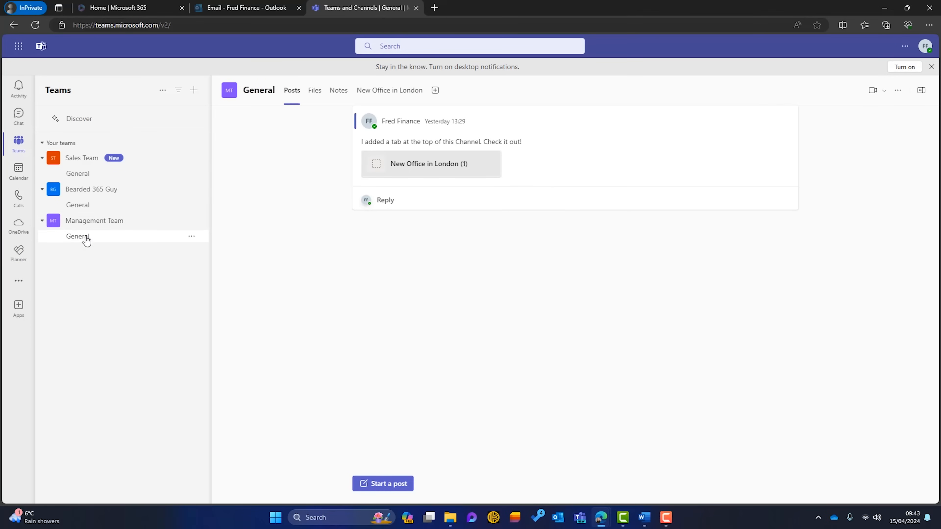
{"action": "left_click", "coordinate": [375, 95]}
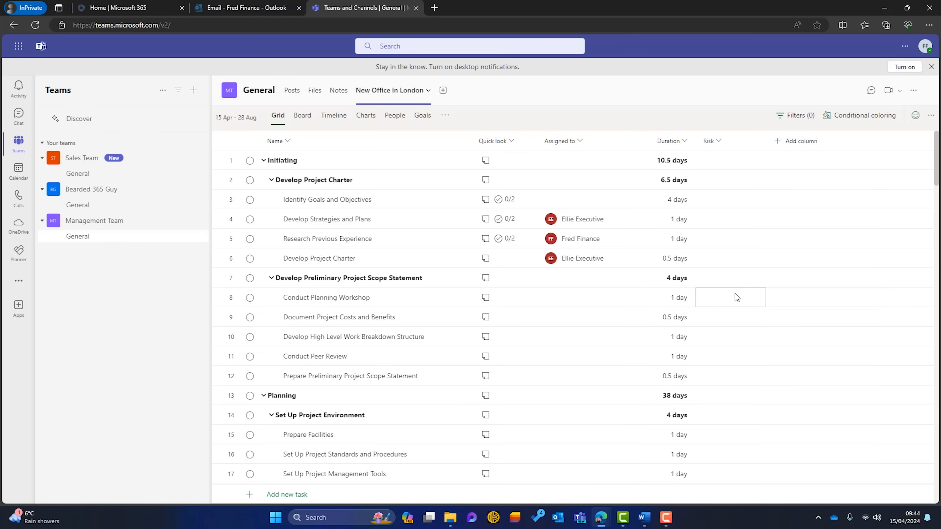
{"action": "left_click", "coordinate": [288, 96]}
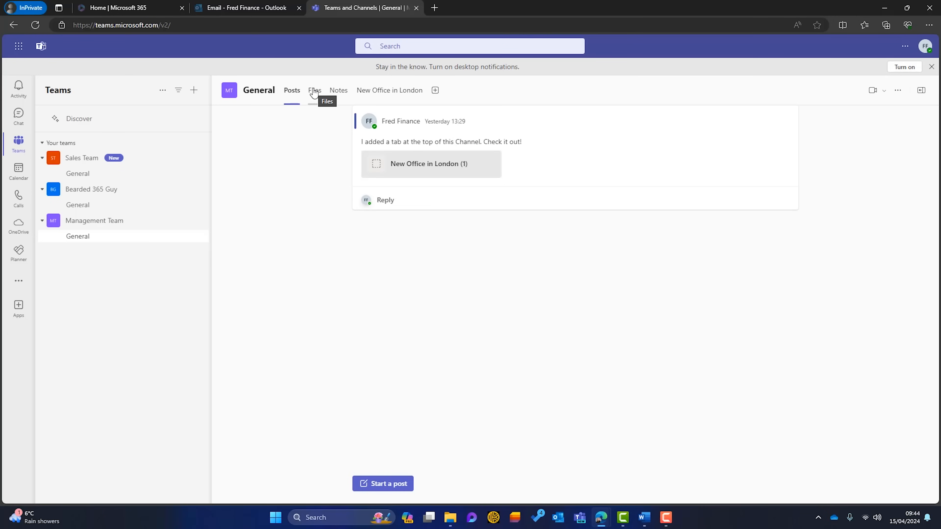
{"action": "left_click", "coordinate": [387, 100]}
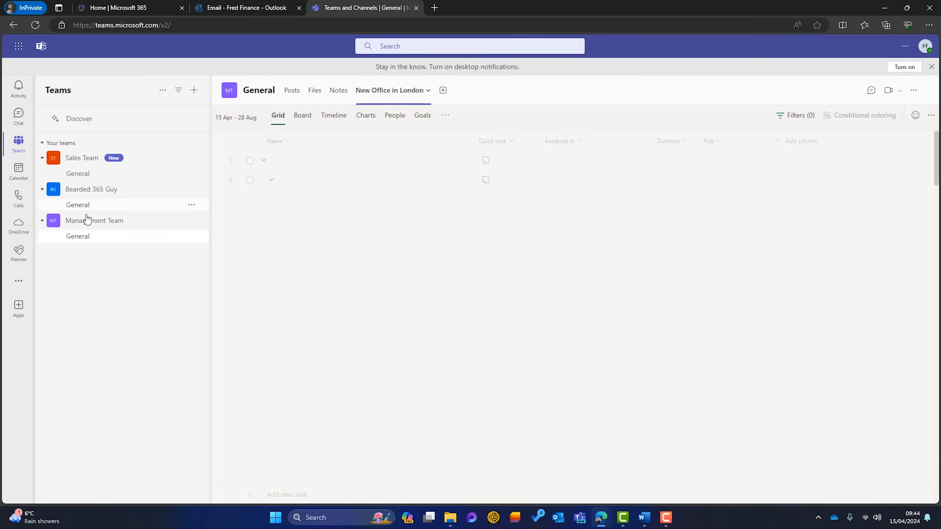
{"action": "left_click", "coordinate": [19, 252]}
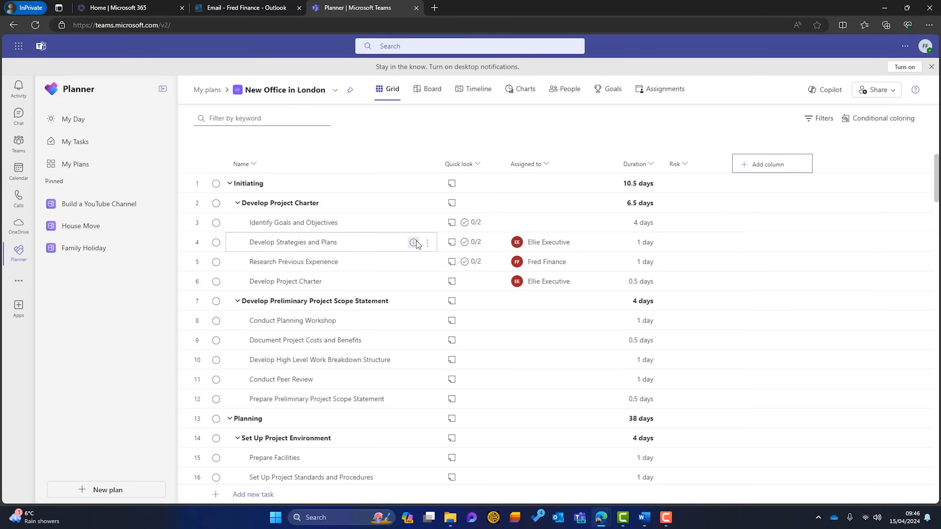
Add a new custom Yes/No field named "Customer Happy?" as a column in the New Office in London plan
{"action": "left_click", "coordinate": [777, 176]}
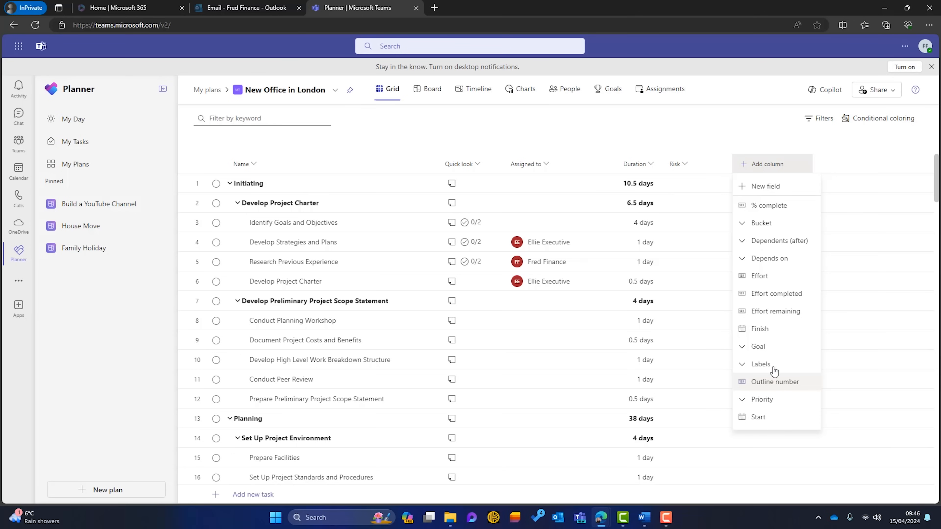
{"action": "left_click", "coordinate": [767, 187]}
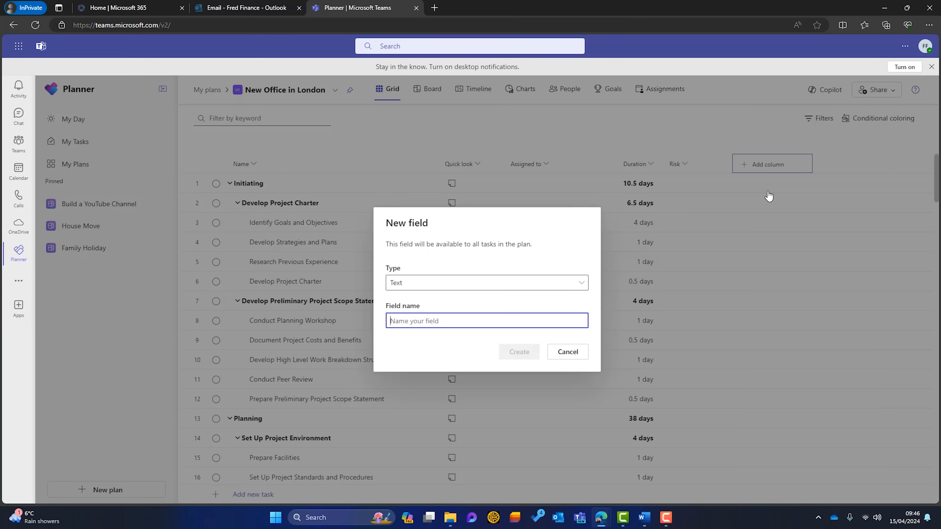
{"action": "left_click", "coordinate": [574, 286]}
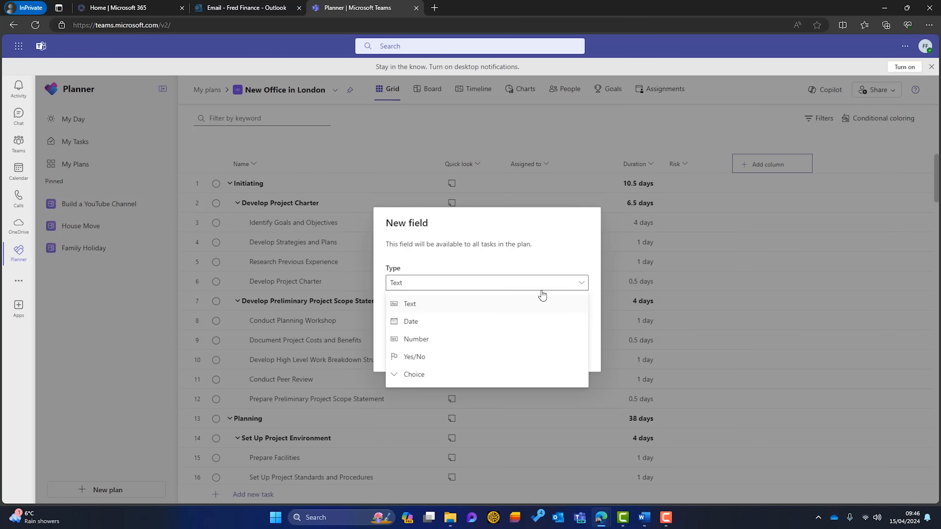
{"action": "left_click", "coordinate": [430, 365]}
{"action": "left_click", "coordinate": [434, 320]}
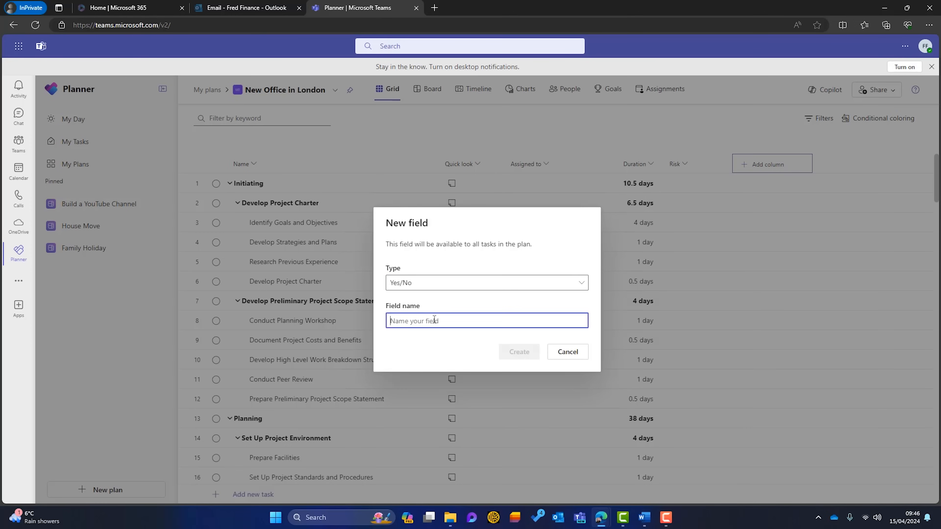
{"action": "type", "text": "Customer Happy?"}
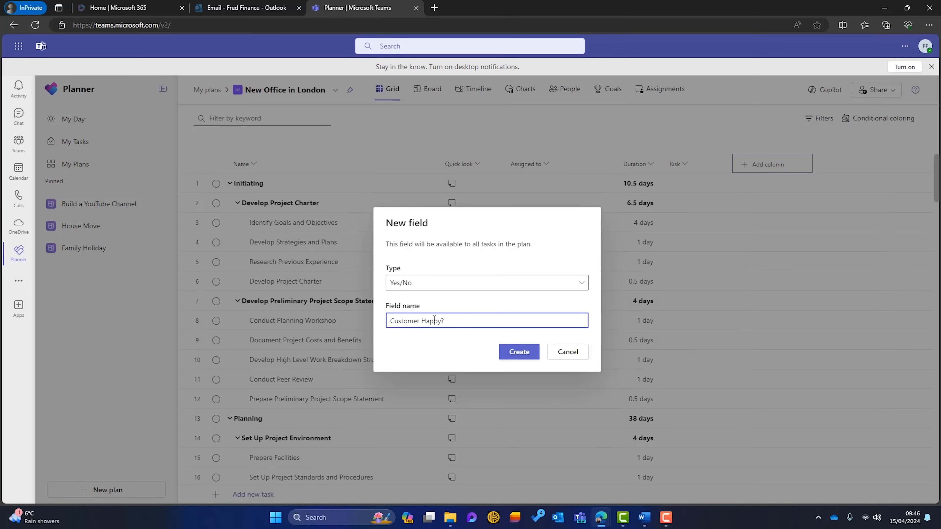
{"action": "left_click", "coordinate": [520, 356]}
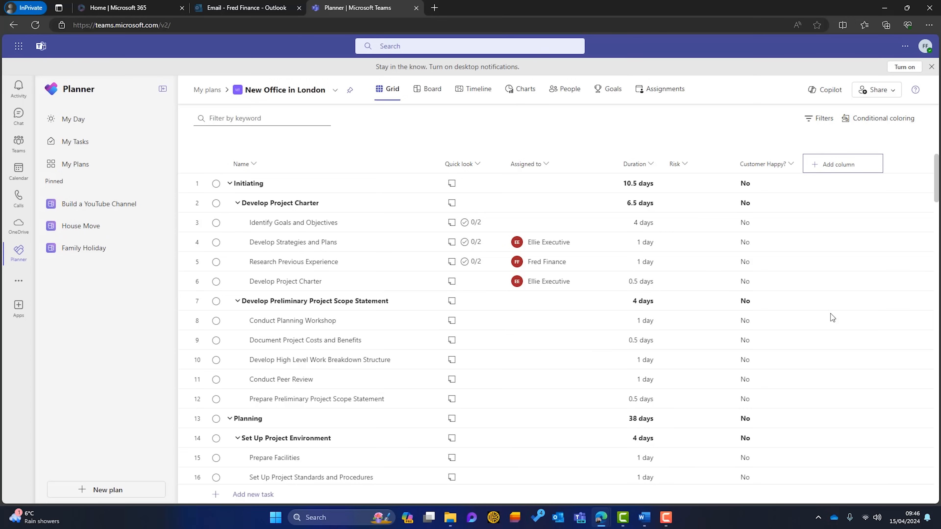
Set "Customer Happy?" to Yes for "Identify Goals and Objectives", and show the plan as a timeline
{"action": "left_click", "coordinate": [794, 222]}
{"action": "left_click", "coordinate": [760, 264]}
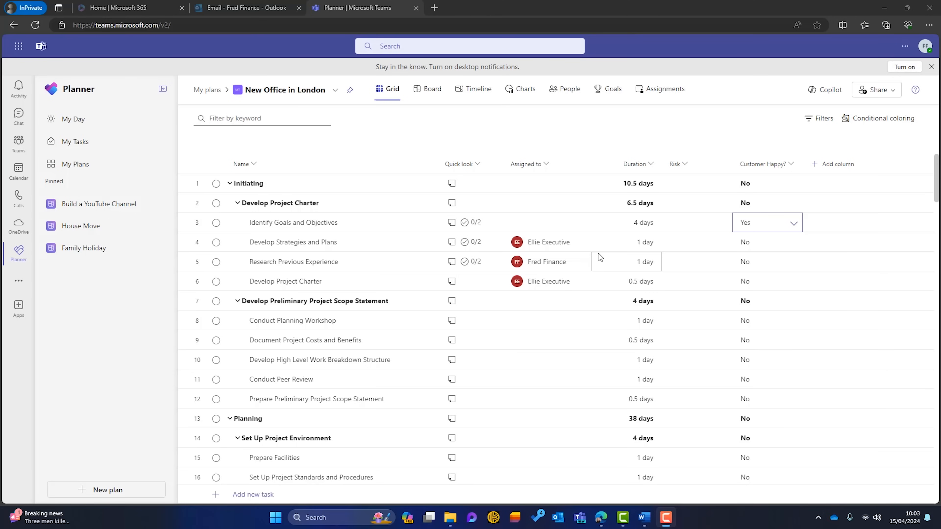
{"action": "left_click", "coordinate": [476, 99]}
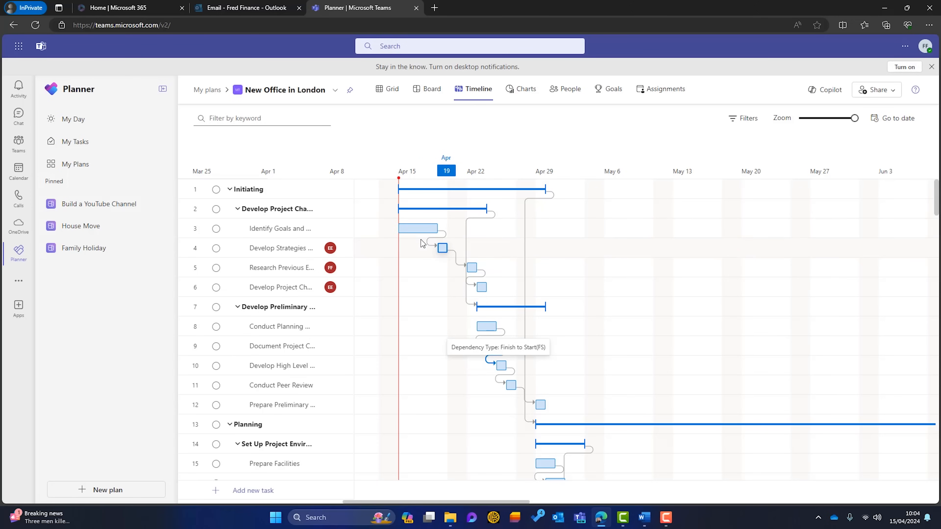
Review the "Develop Strategies and Plans" task's details in the grid view, down to its dependency type and delay settings
{"action": "left_click", "coordinate": [394, 96]}
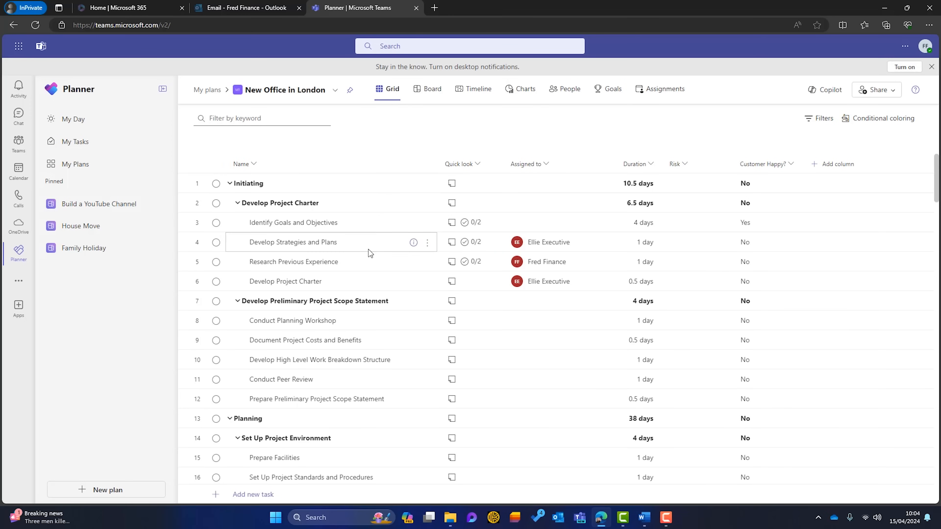
{"action": "left_click", "coordinate": [413, 243]}
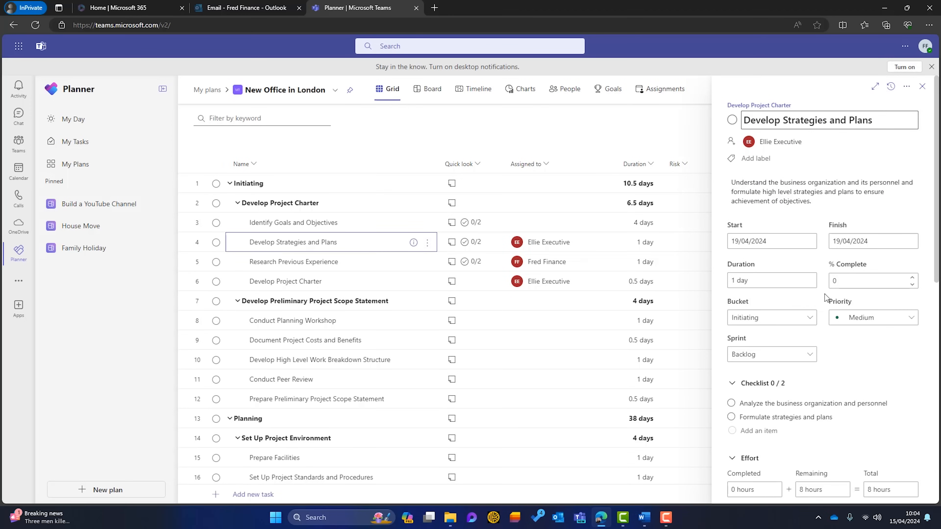
{"action": "scroll", "coordinate": [825, 294], "scroll_direction": "down", "scroll_amount": 5}
{"action": "scroll", "coordinate": [825, 295], "scroll_direction": "down", "scroll_amount": 3}
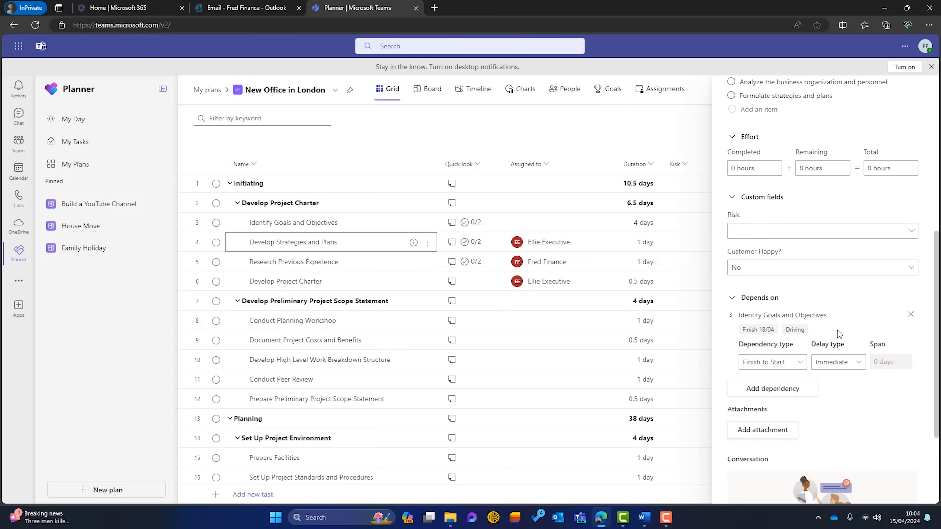
In the timeline view, extend "Identify Goals and Objectives" to five days so it finishes on 19 April
{"action": "left_click", "coordinate": [470, 94]}
{"action": "mouse_move", "coordinate": [420, 229]}
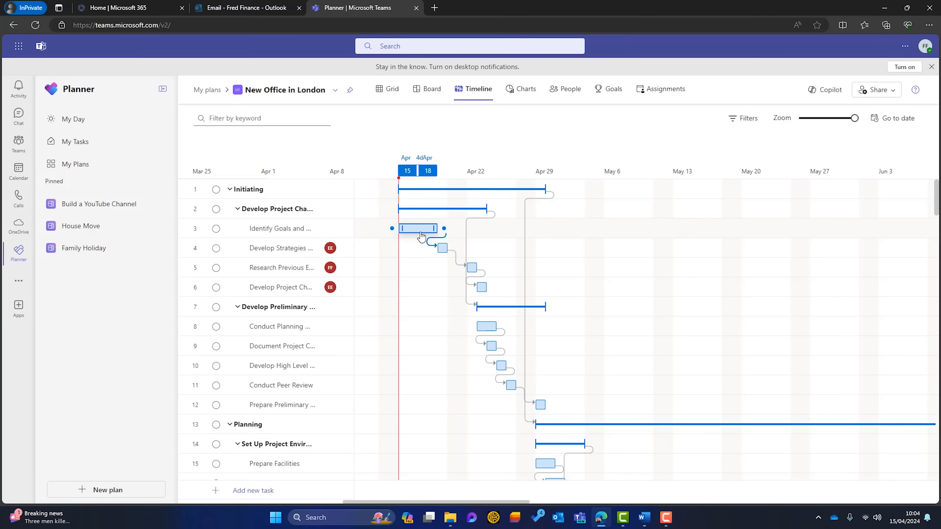
{"action": "left_click_drag", "start_coordinate": [434, 228], "coordinate": [447, 228]}
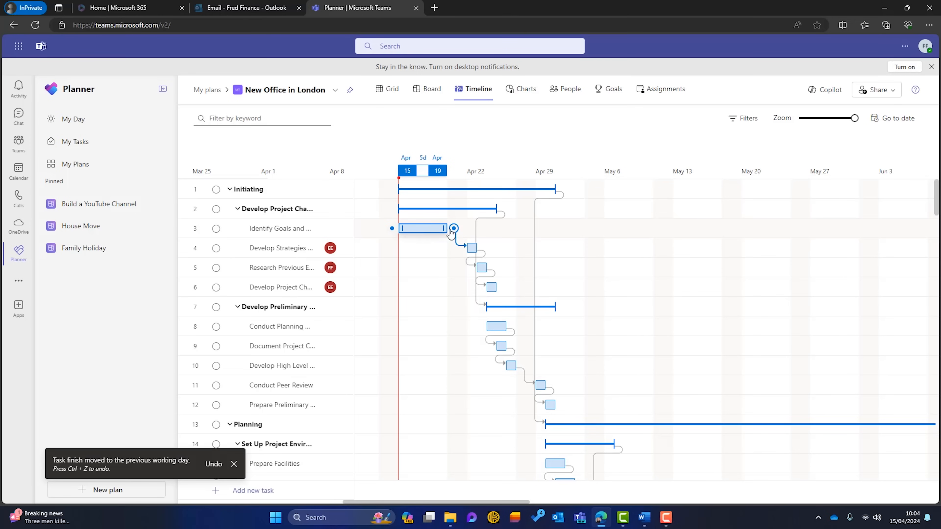
{"action": "mouse_move", "coordinate": [485, 276]}
{"action": "mouse_move", "coordinate": [454, 242]}
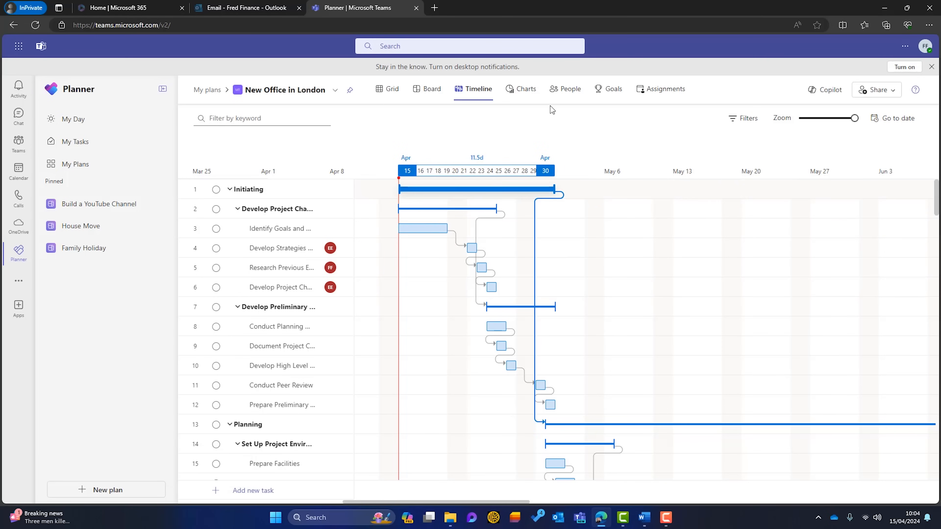
Show the plan by people and switch the workload display to hours
{"action": "left_click", "coordinate": [561, 97]}
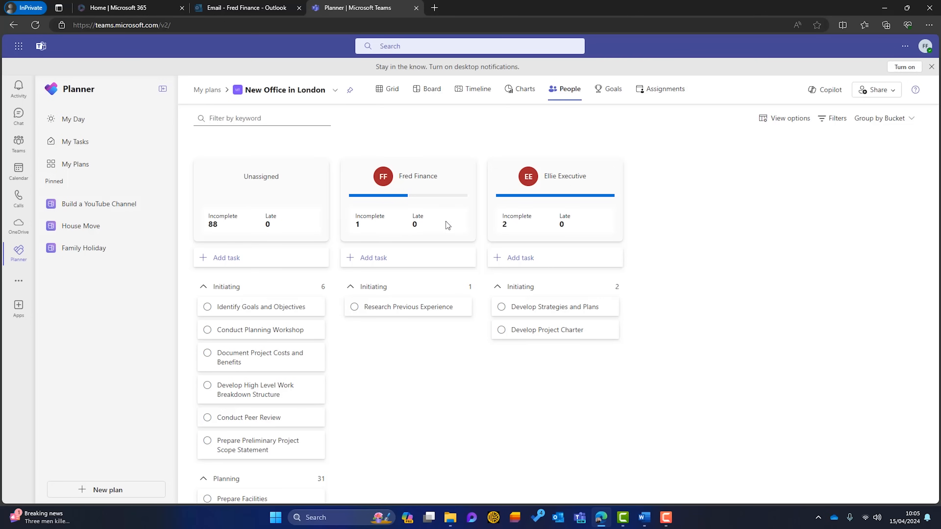
{"action": "left_click", "coordinate": [782, 118]}
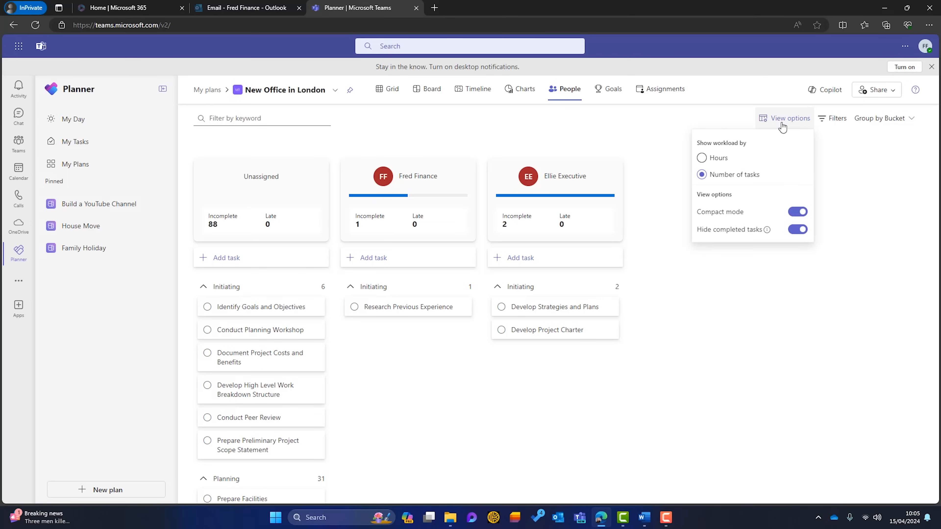
{"action": "left_click", "coordinate": [701, 158]}
{"action": "left_click", "coordinate": [532, 371]}
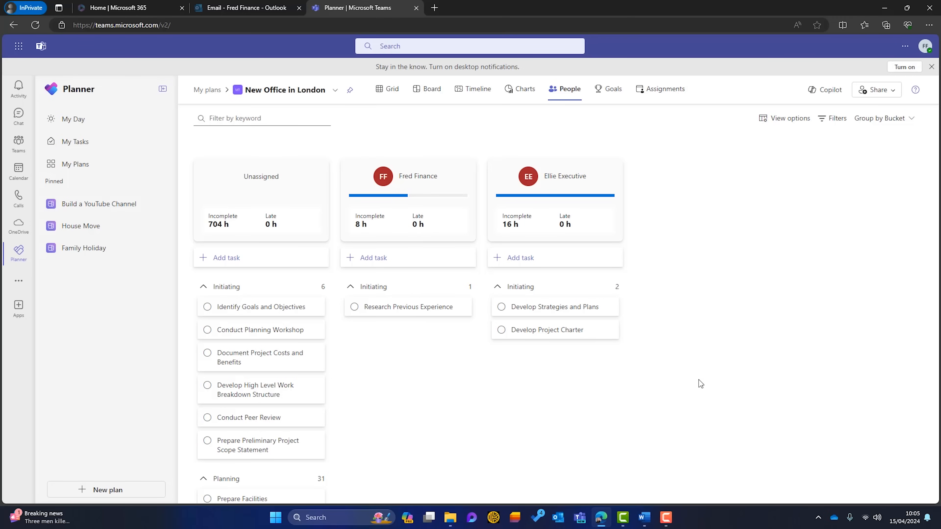
Add a goal named "Office Move Prep" to the plan with the end date 31/05/2024
{"action": "left_click", "coordinate": [612, 90]}
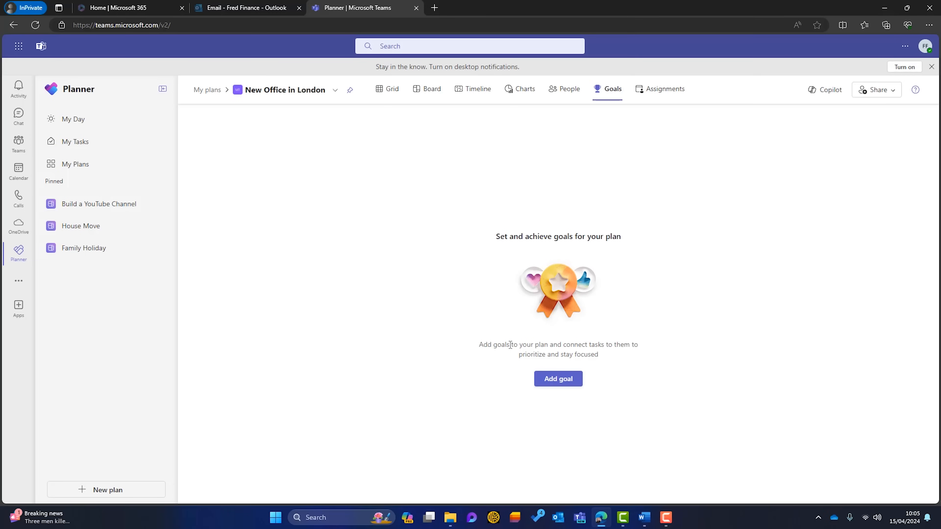
{"action": "left_click", "coordinate": [551, 380]}
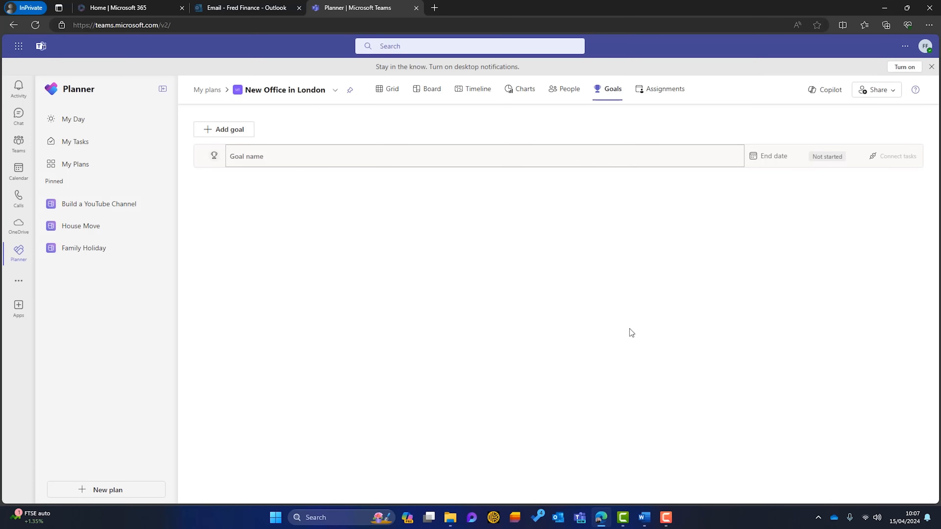
{"action": "type", "text": "Office Move Prep"}
{"action": "left_click", "coordinate": [769, 156]}
{"action": "left_click", "coordinate": [840, 181]}
{"action": "left_click", "coordinate": [823, 265]}
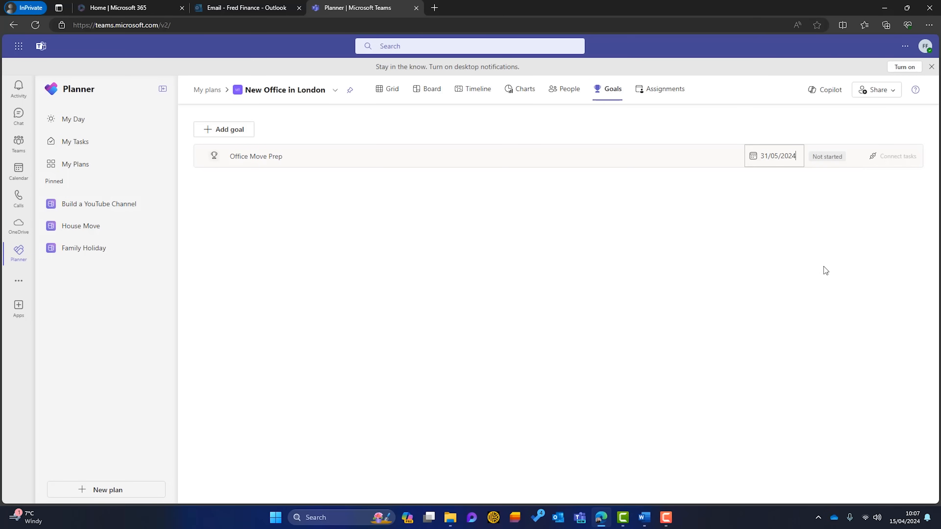
{"action": "left_click", "coordinate": [721, 259]}
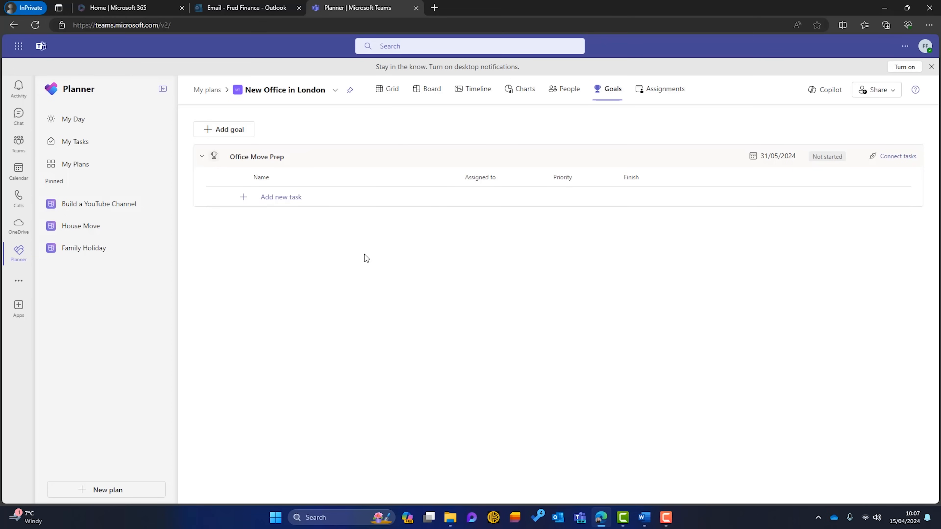
Connect the four Develop Project Charter subtasks and "Conduct Planning Workshop" to the "Office Move Prep" goal, and set the goal's status to Behind
{"action": "left_click", "coordinate": [896, 157]}
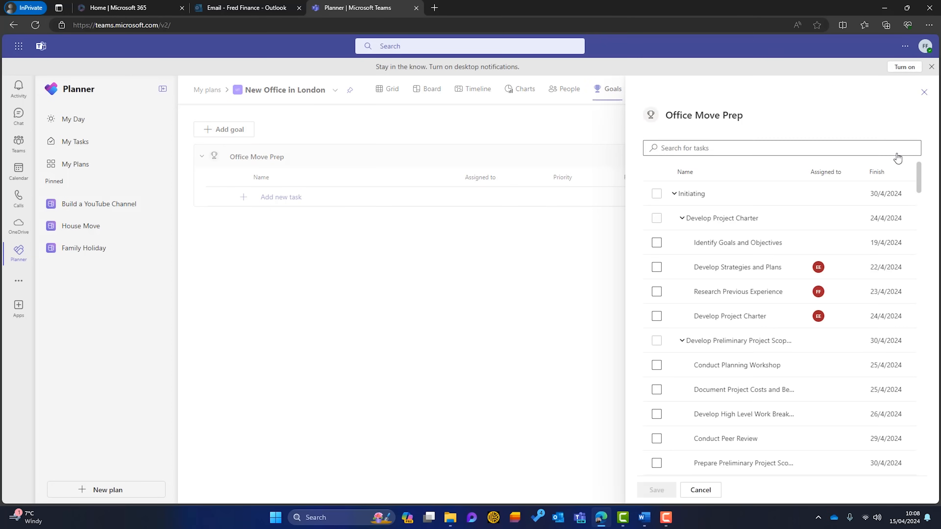
{"action": "left_click", "coordinate": [656, 243]}
{"action": "left_click", "coordinate": [657, 267]}
{"action": "left_click", "coordinate": [657, 292]}
{"action": "left_click", "coordinate": [657, 316]}
{"action": "left_click", "coordinate": [656, 365]}
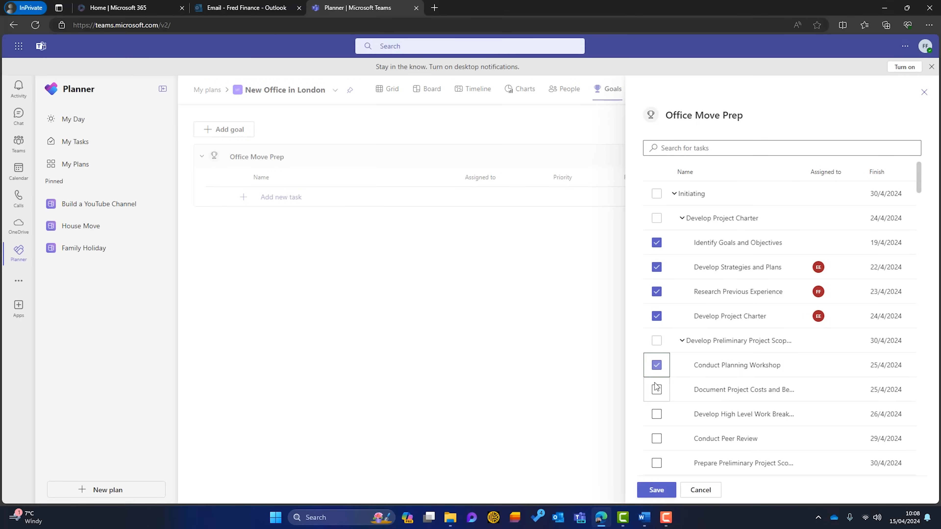
{"action": "left_click", "coordinate": [656, 490]}
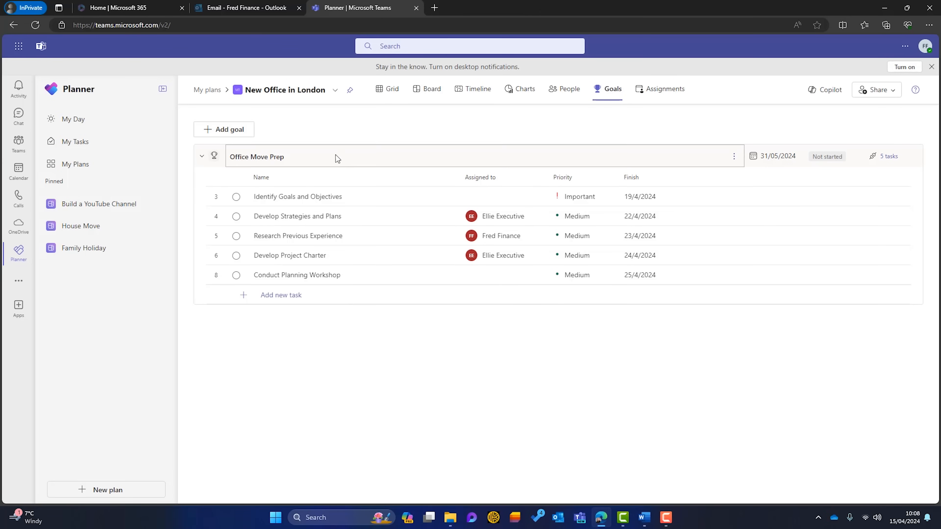
{"action": "left_click", "coordinate": [842, 160]}
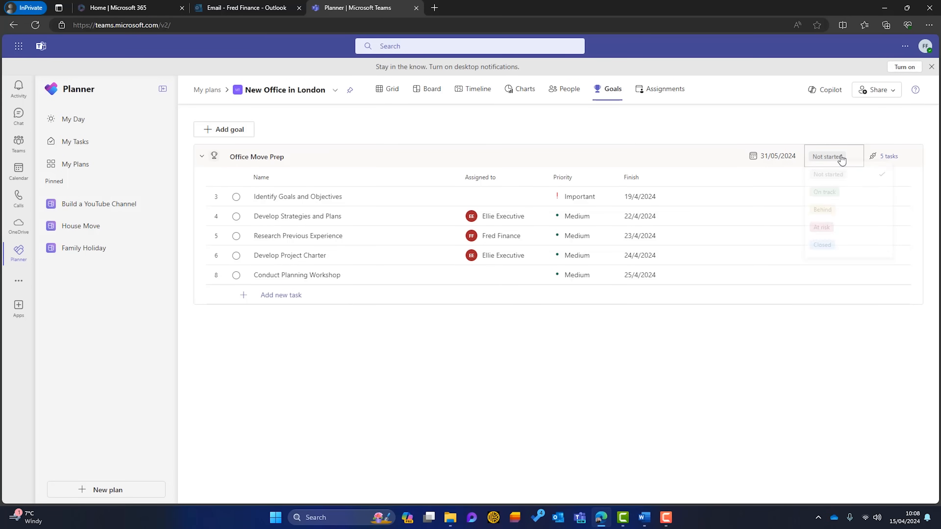
{"action": "left_click", "coordinate": [822, 212]}
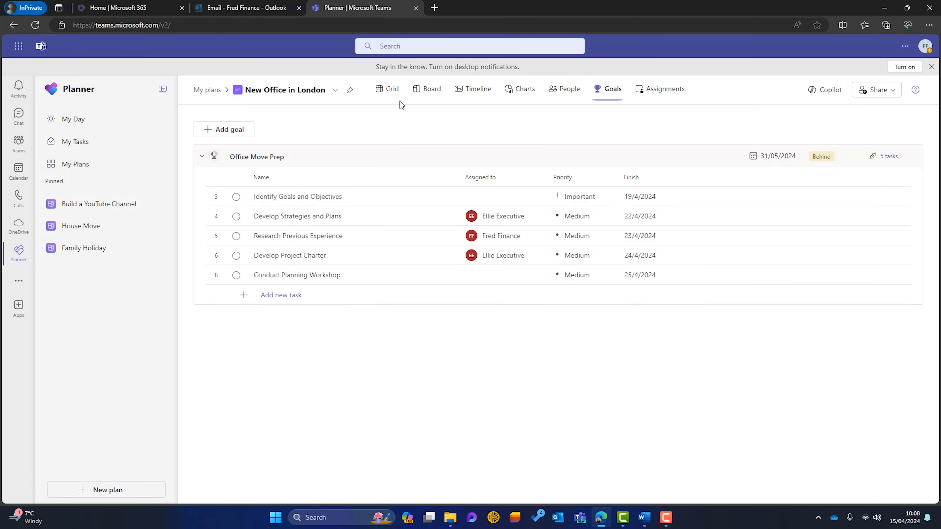
Add the Goal column to the plan's grid view
{"action": "left_click", "coordinate": [387, 89]}
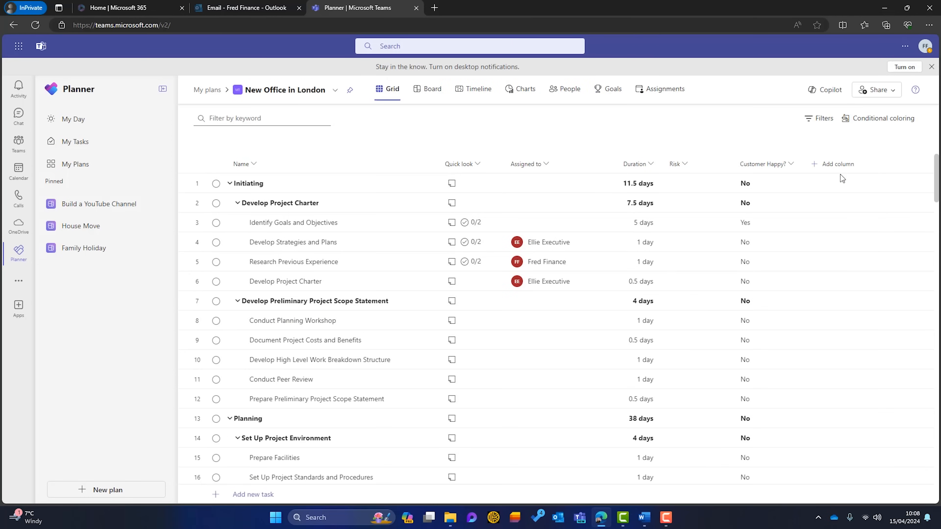
{"action": "left_click", "coordinate": [846, 169]}
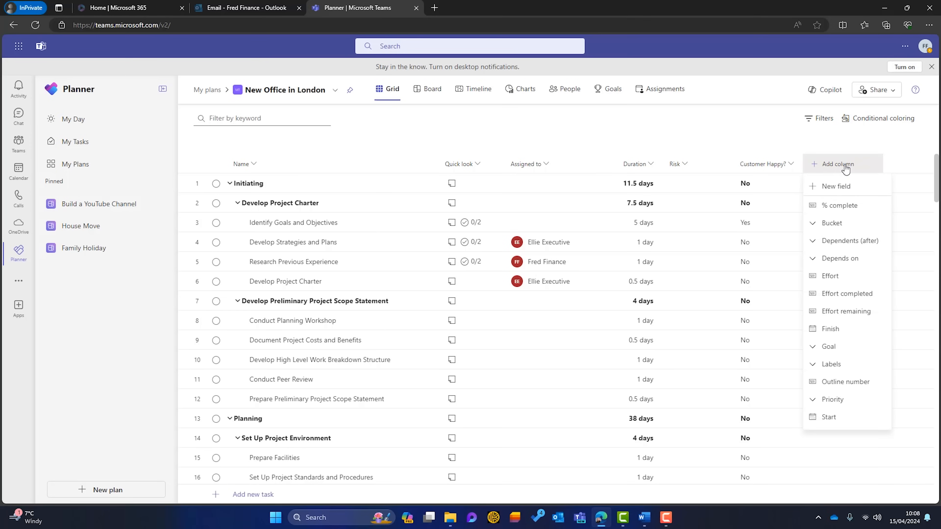
{"action": "left_click", "coordinate": [827, 347]}
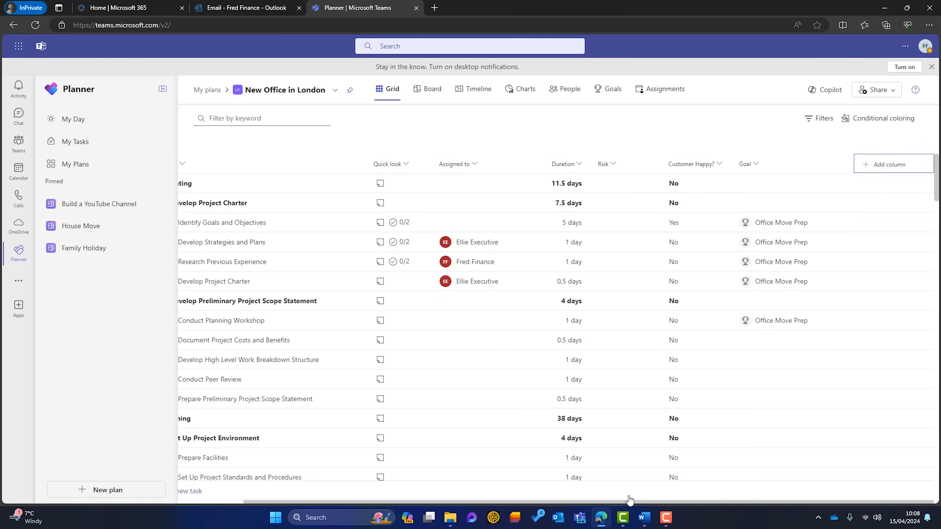
{"action": "left_click", "coordinate": [639, 498]}
Open the "Conduct Team Performance Reviews" task under Manage Project Team and examine its details down to the end
{"action": "left_click", "coordinate": [538, 443]}
{"action": "scroll", "coordinate": [324, 287], "scroll_direction": "up", "scroll_amount": 4}
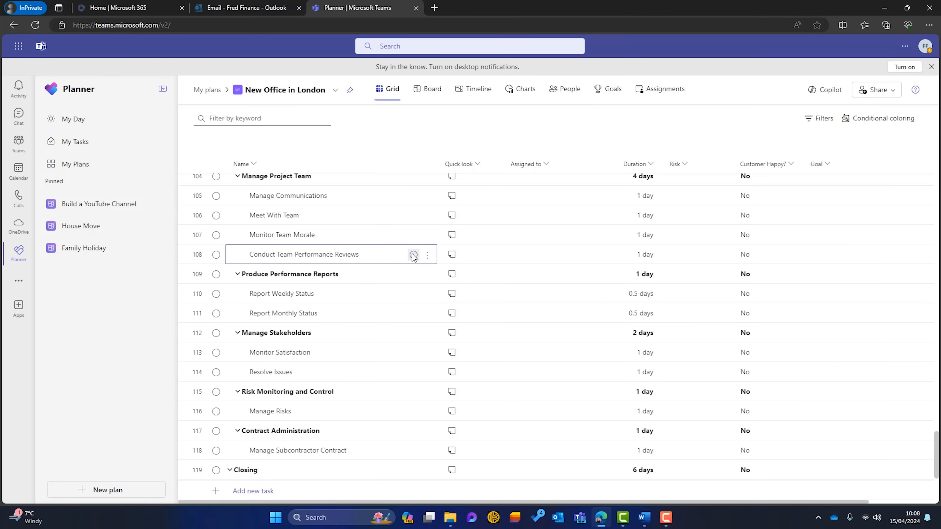
{"action": "left_click", "coordinate": [413, 255]}
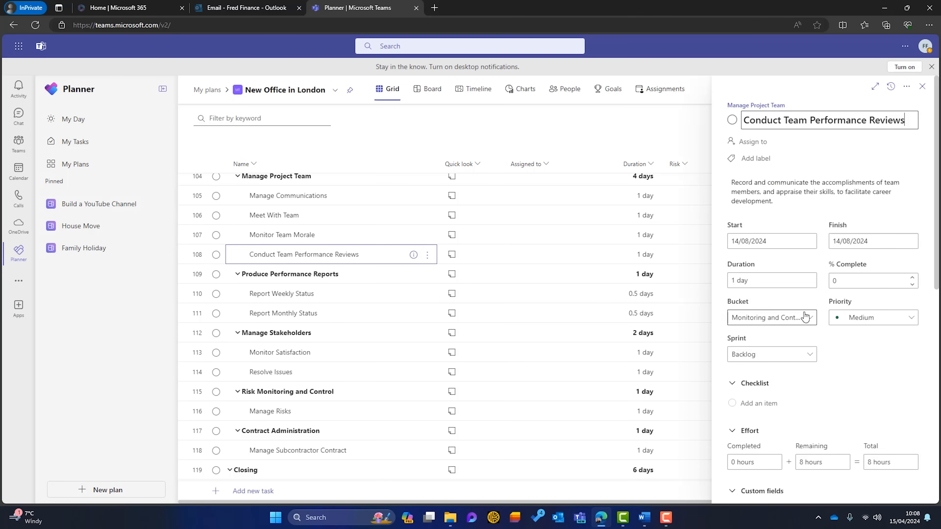
{"action": "scroll", "coordinate": [797, 319], "scroll_direction": "down", "scroll_amount": 10}
{"action": "left_click", "coordinate": [749, 476]}
{"action": "left_click", "coordinate": [879, 481]}
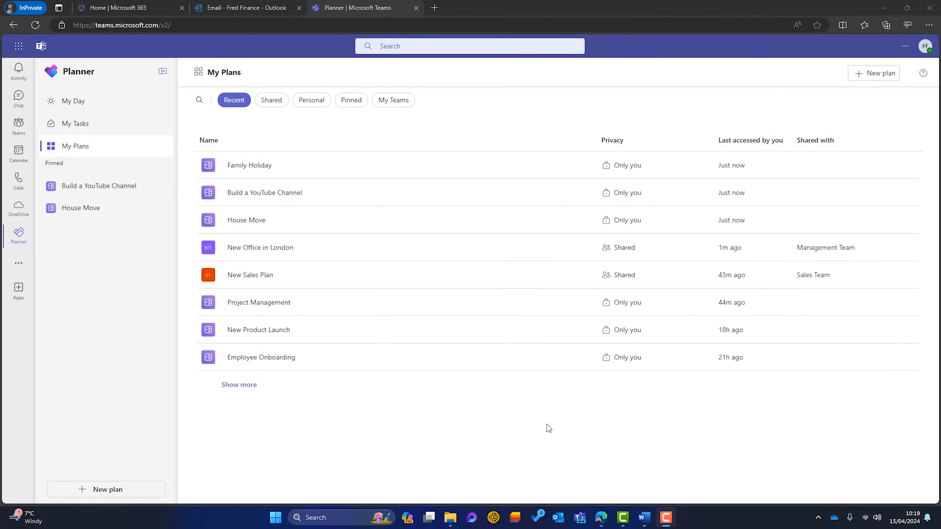
Create a new premium plan from scratch named "Family Holiday in Greece"
{"action": "left_click", "coordinate": [871, 73]}
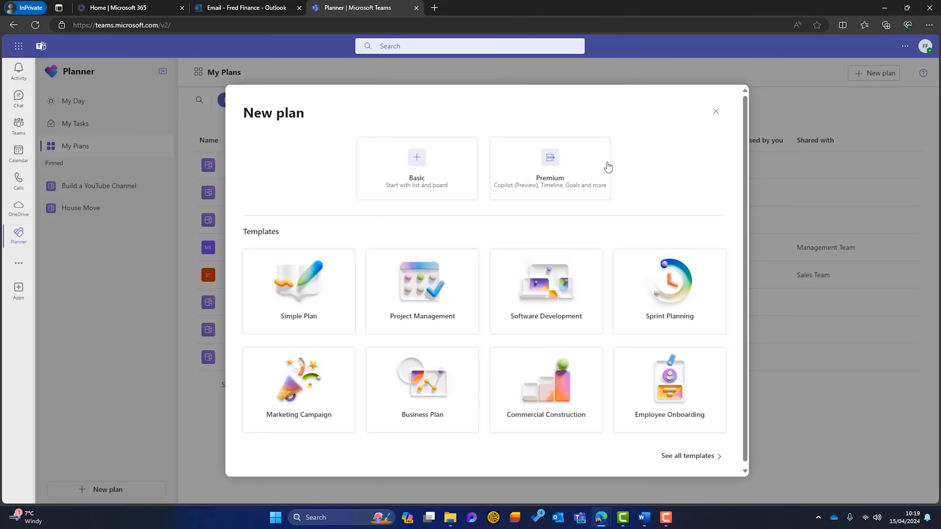
{"action": "left_click", "coordinate": [570, 164]}
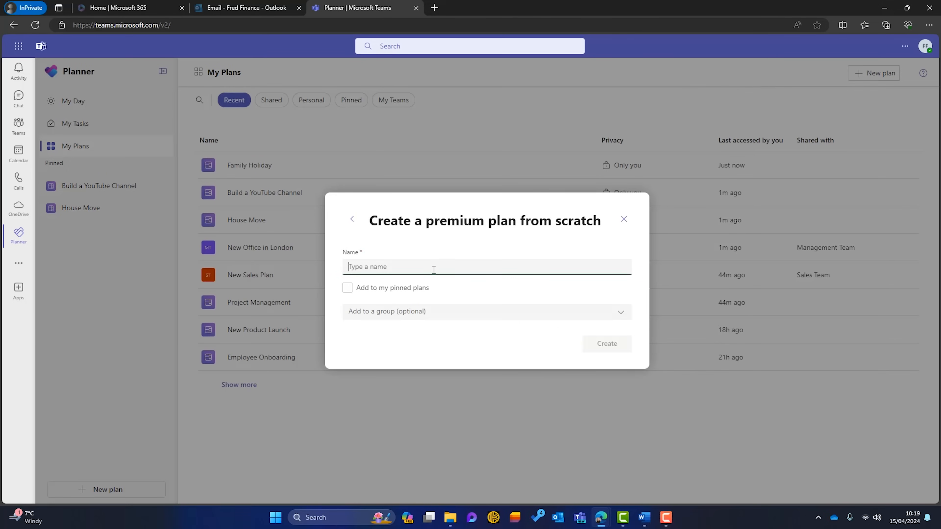
{"action": "type", "text": "Family Holida"}
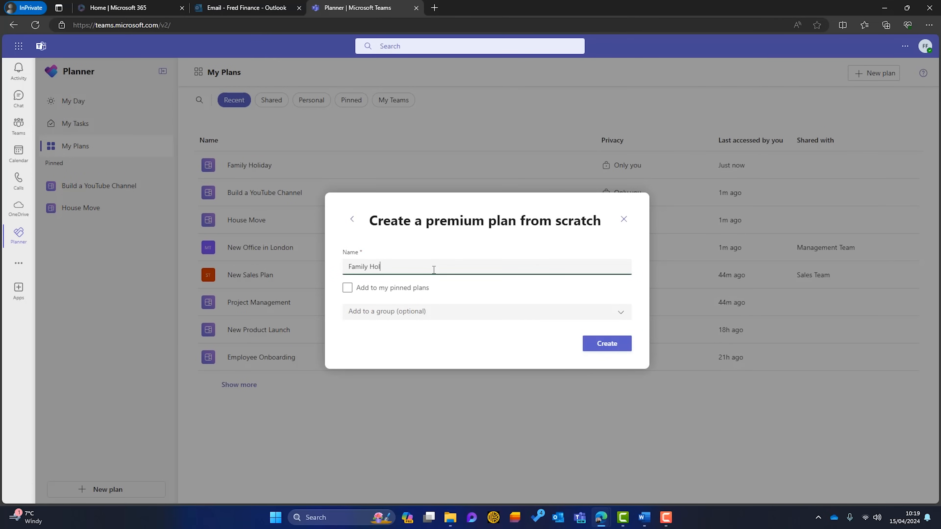
{"action": "type", "text": "y in Greece"}
{"action": "left_click", "coordinate": [620, 348]}
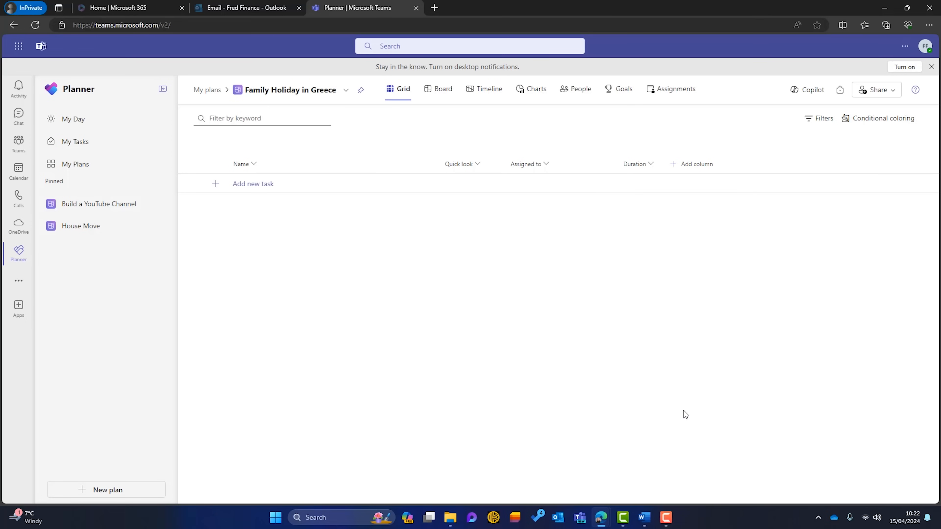
Open Copilot in the new plan and ask it to "Build a plan for a family holiday in Greece"
{"action": "left_click", "coordinate": [817, 90]}
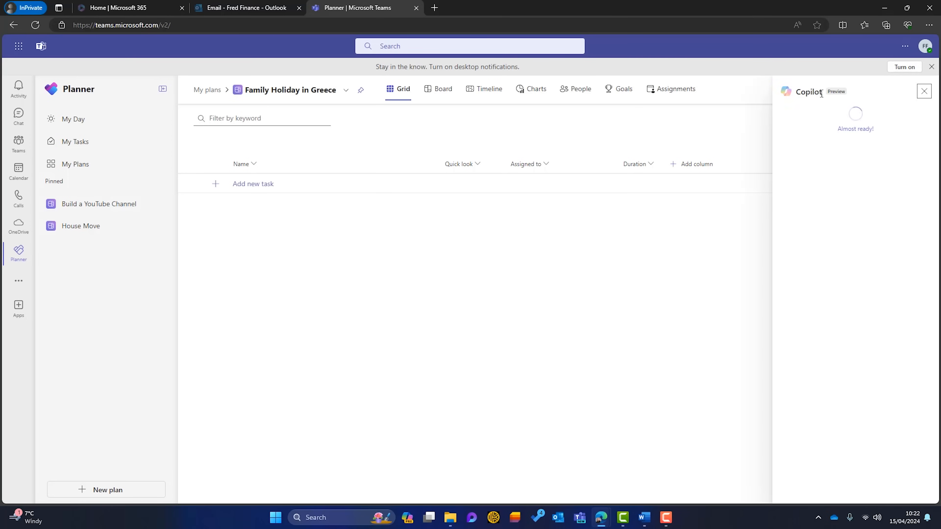
{"action": "left_click", "coordinate": [849, 246]}
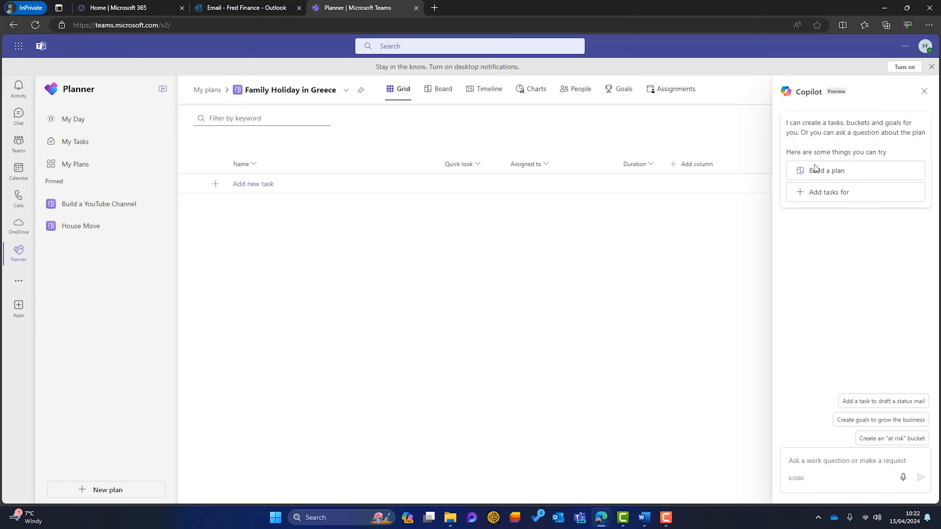
{"action": "left_click", "coordinate": [834, 171]}
{"action": "type", "text": "for a family holiday in Greece"}
{"action": "key", "text": "Return"}
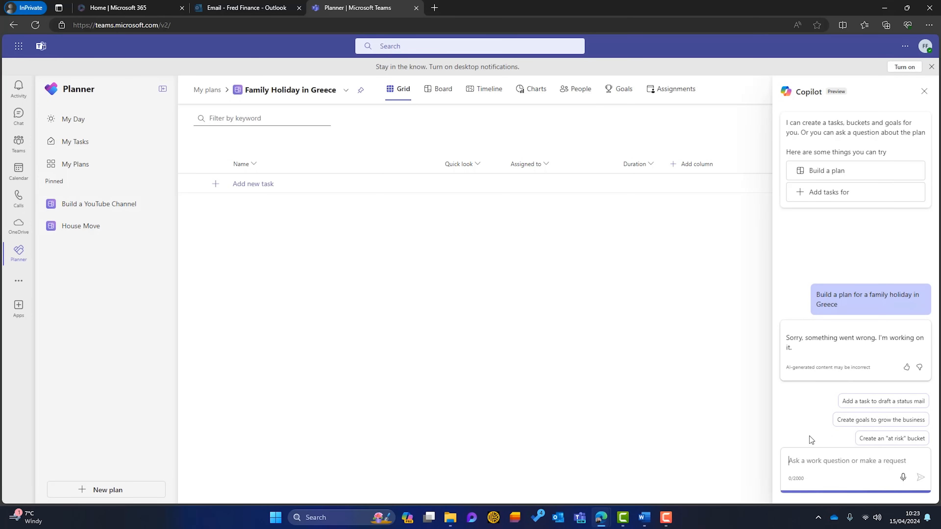
Send Copilot the shorter request "Build a plan for a family holiday"
{"action": "type", "text": "Build a pa"}
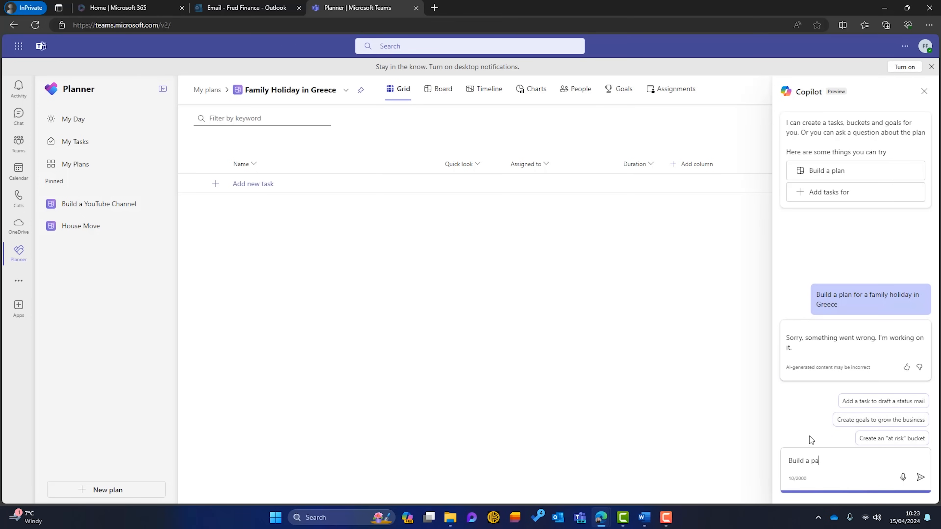
{"action": "type", "text": "an for a family holiday"}
{"action": "key", "text": "Return"}
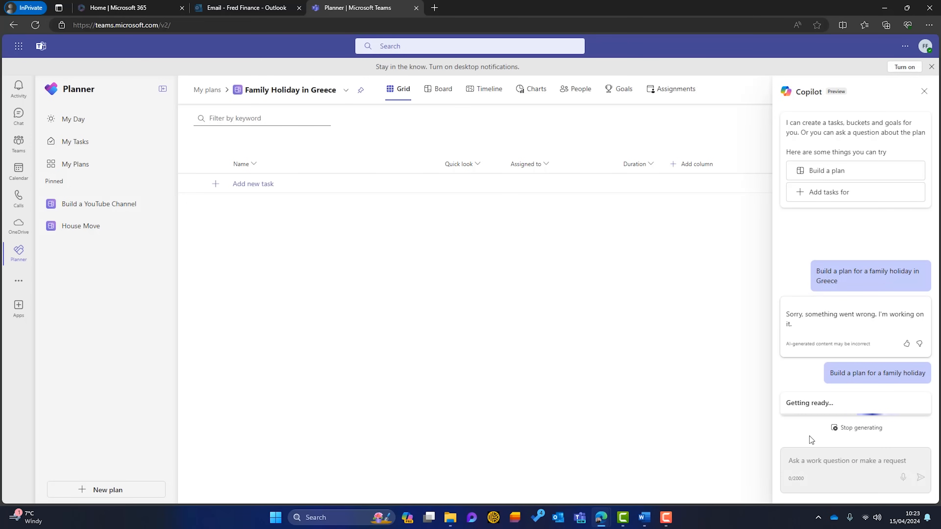